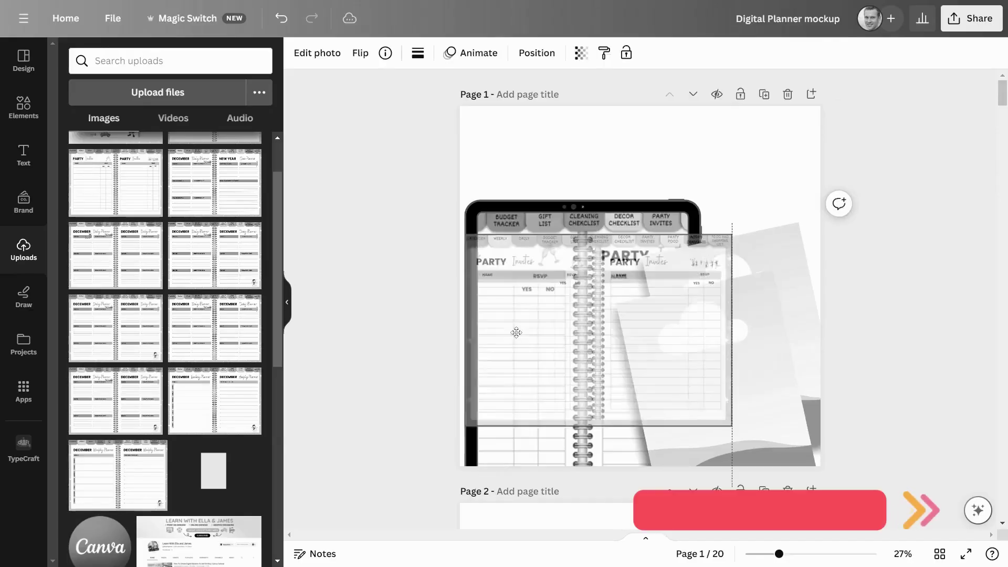
Fill the tablet and paper frames of the page 1 mockup with planner page images from the uploads
left_click_drag(214, 183, 730, 341)
left_click_drag(198, 398, 776, 342)
double_click(709, 357)
left_click(762, 247)
left_click_drag(184, 418, 768, 263)
scroll(745, 294, "down", 11)
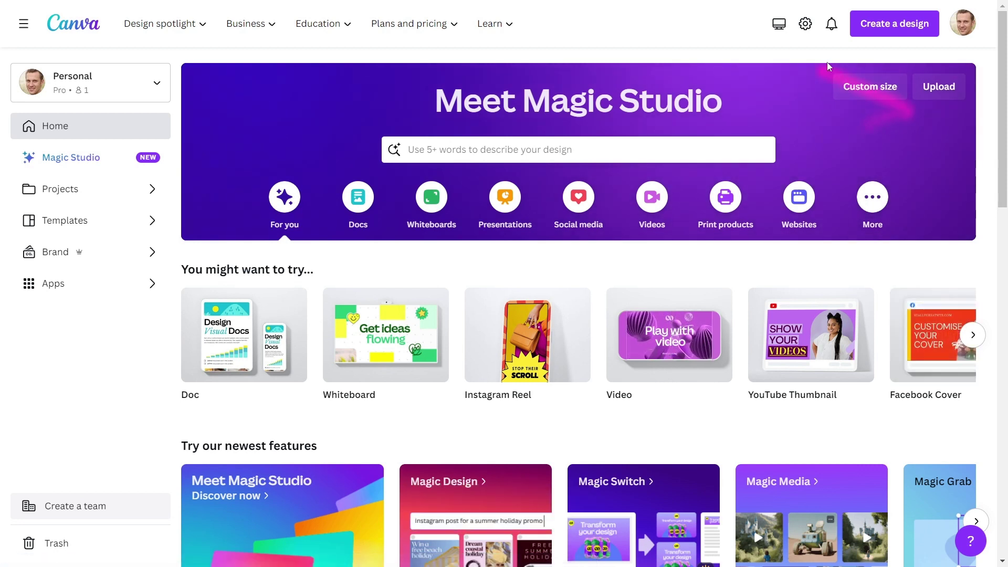
Create a new custom-size design of 570 × 456 px
left_click(861, 85)
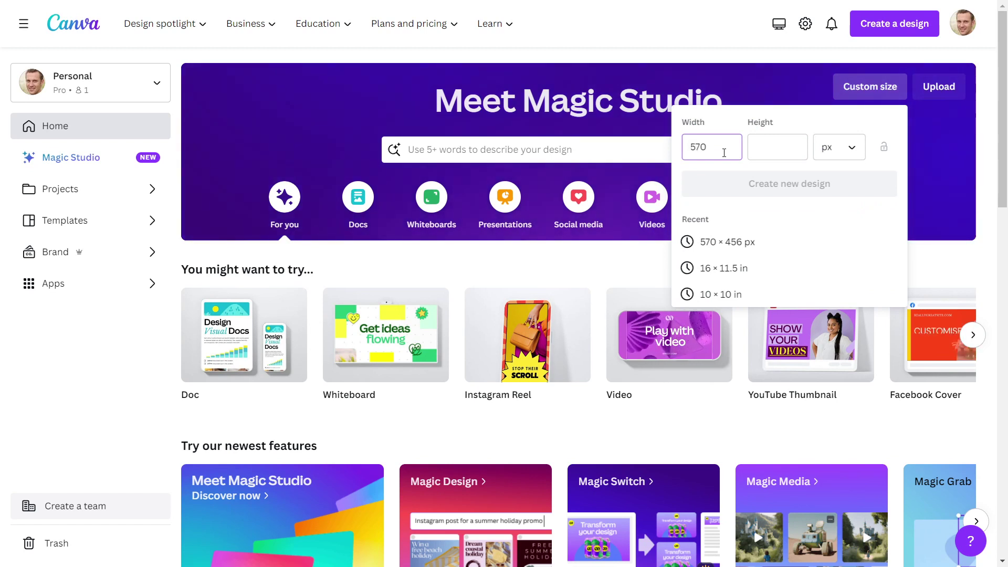
left_click(775, 152)
type("456")
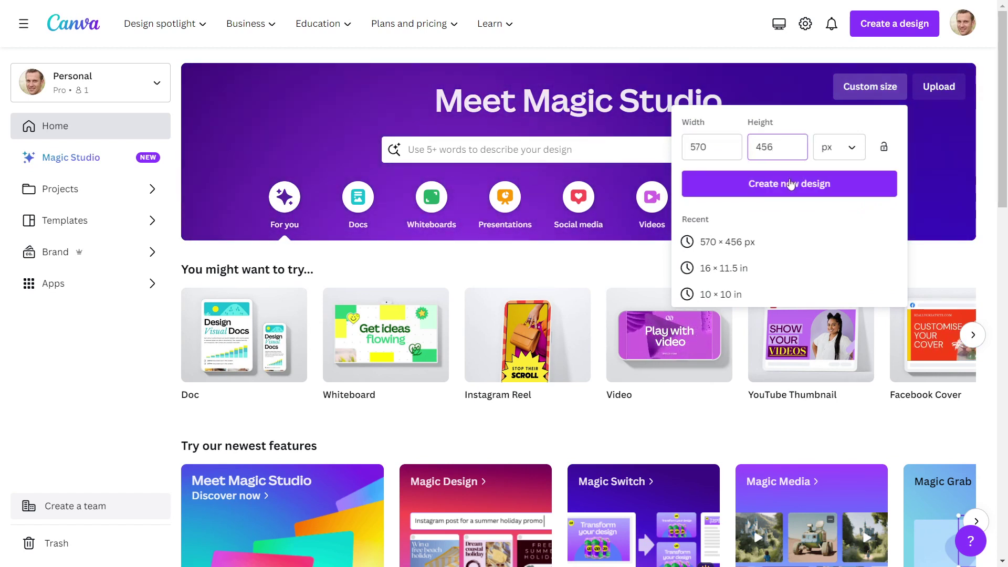
left_click(791, 185)
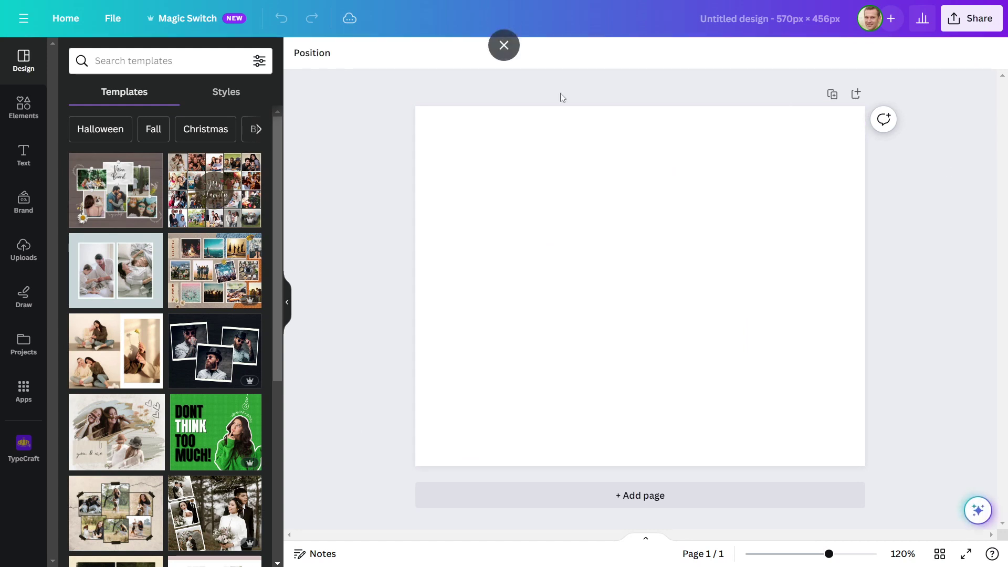
Name the design "Digital Planner Mockup"
left_click(782, 29)
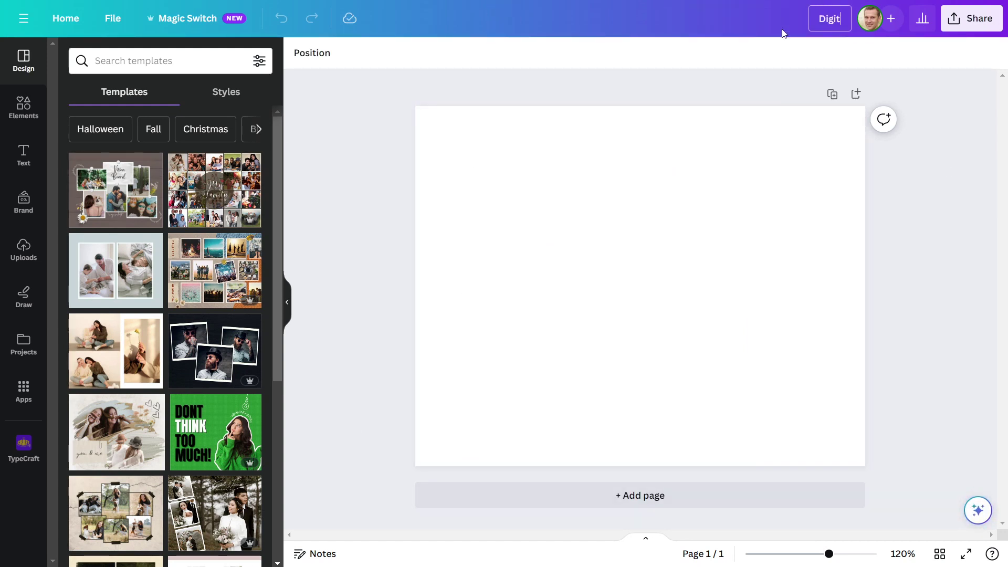
type("Digital Pla")
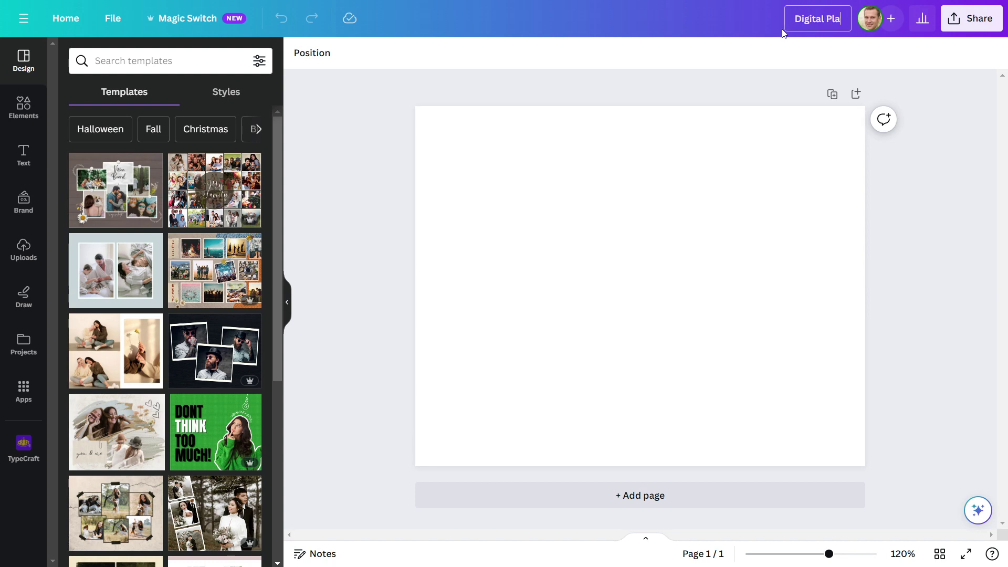
type("nner Mockup")
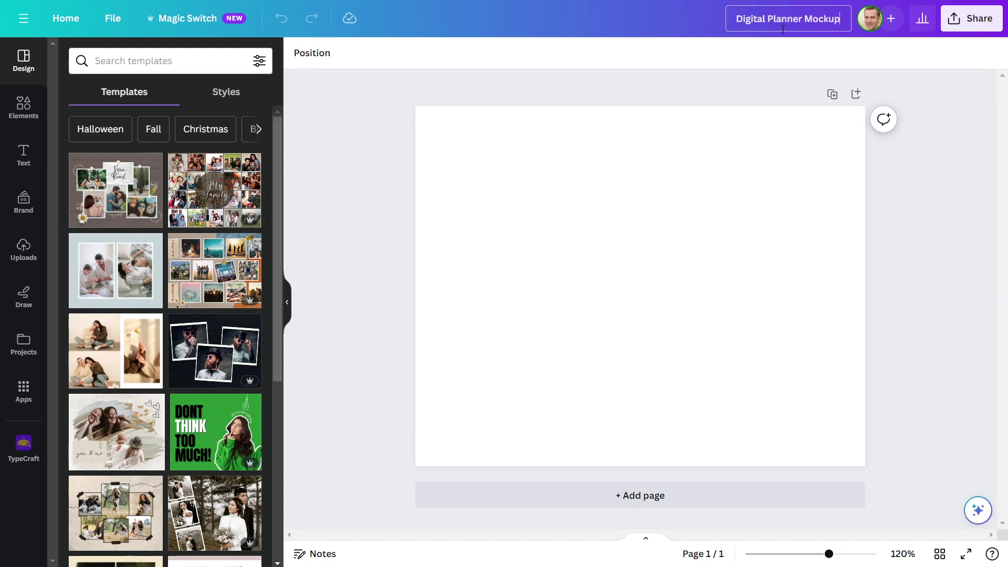
left_click(795, 214)
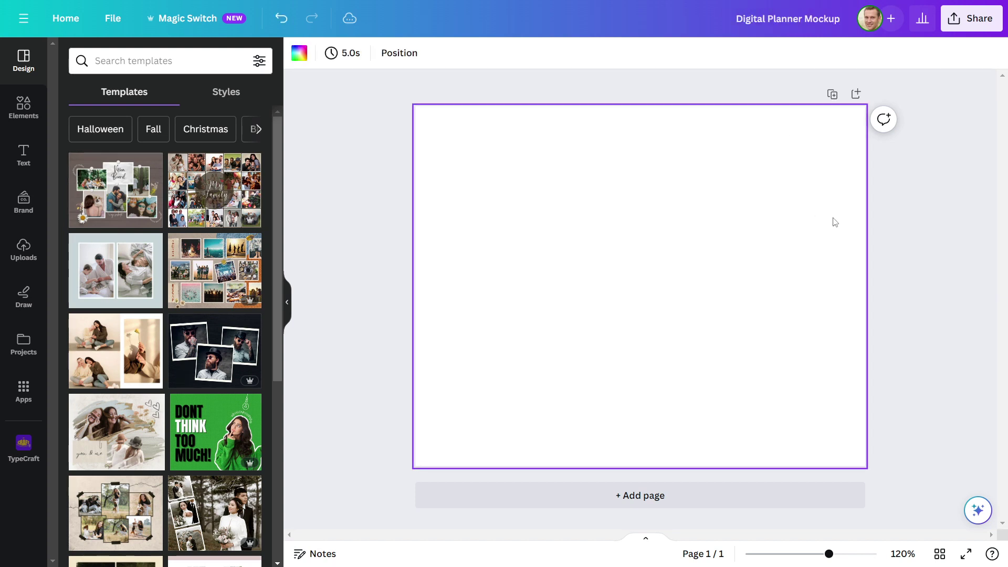
Search the elements for "ipad" and show all matching graphics
left_click(27, 108)
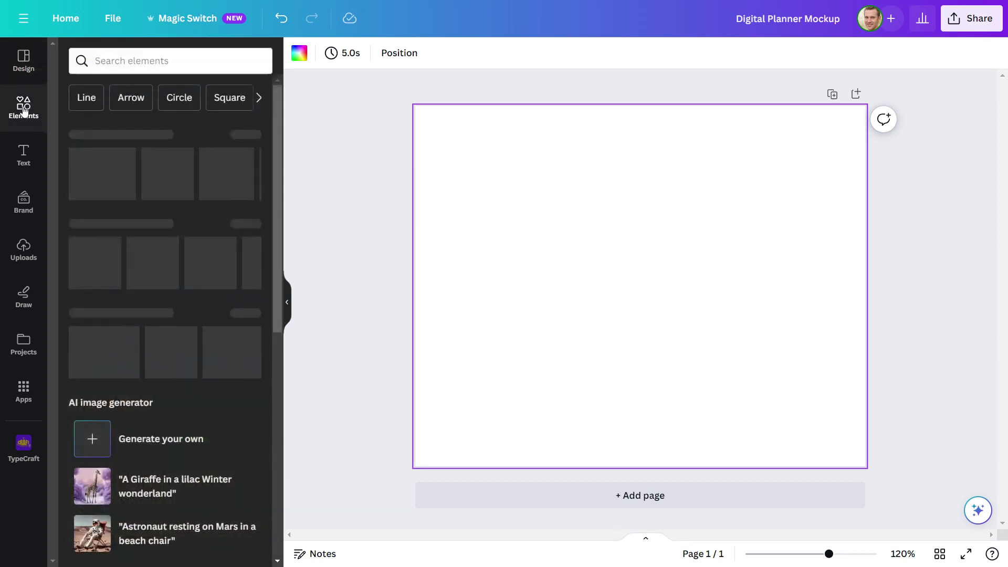
left_click(148, 63)
type("ipad")
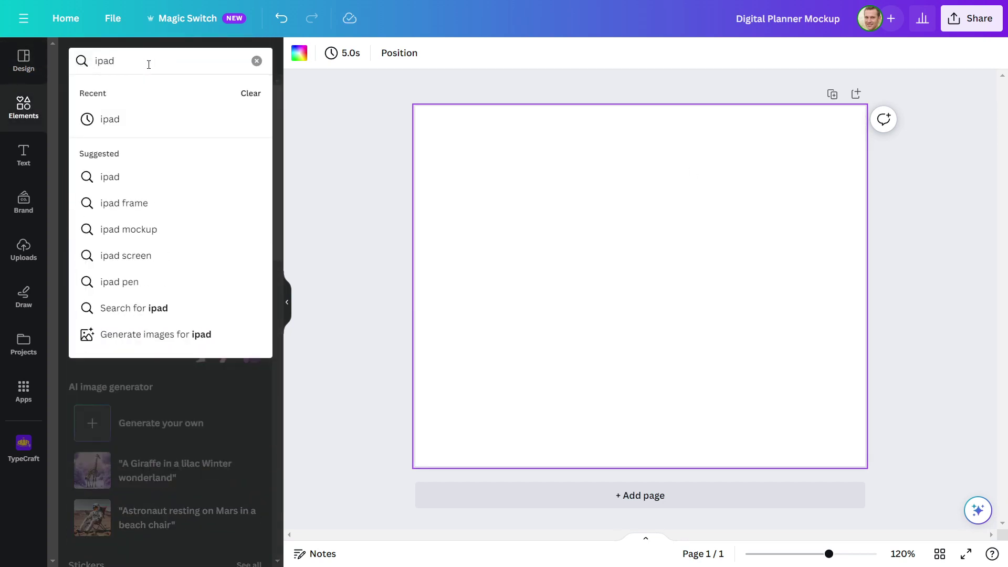
key("Return")
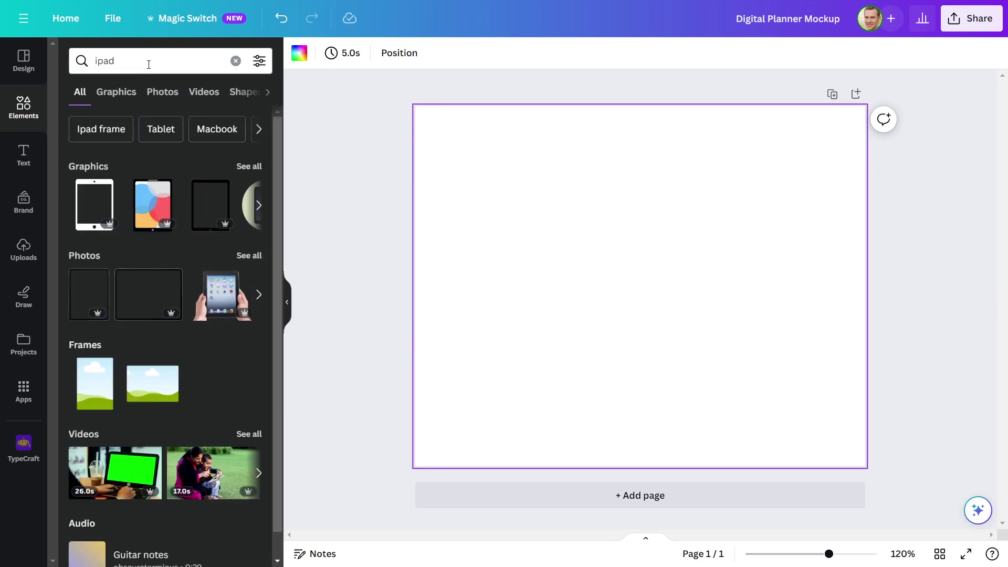
left_click(256, 167)
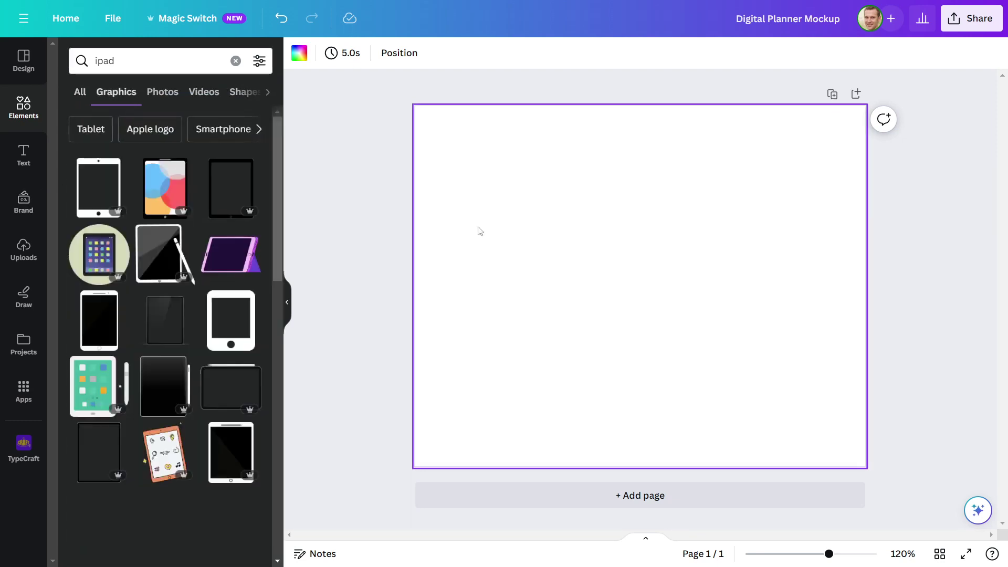
Add the free green-framed tablet graphic with a white screen to the page and enlarge it
scroll(214, 275, "down", 5)
scroll(210, 283, "down", 3)
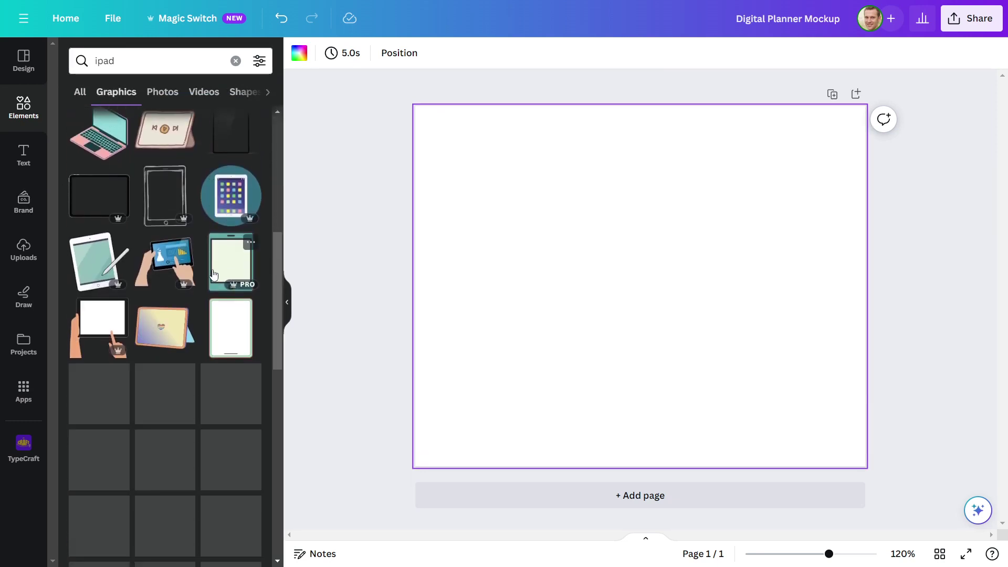
left_click(222, 345)
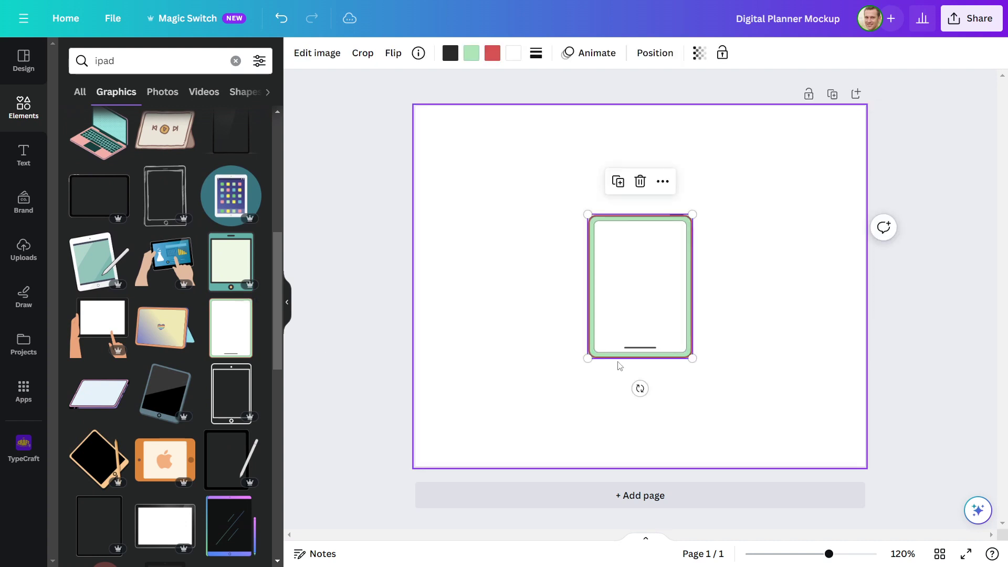
left_click_drag(691, 355, 628, 304)
left_click(765, 308)
left_click(691, 252)
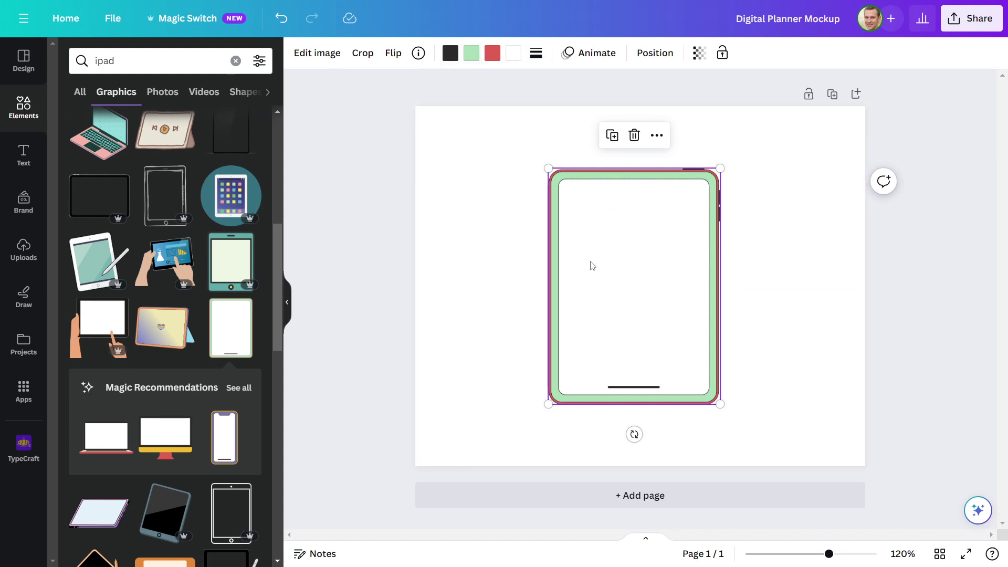
Recolor the tablet graphic: green bezel to black, red outline to gray, and dark details to dark gray
left_click(471, 52)
left_click(76, 501)
left_click(492, 53)
left_click(143, 502)
left_click(451, 53)
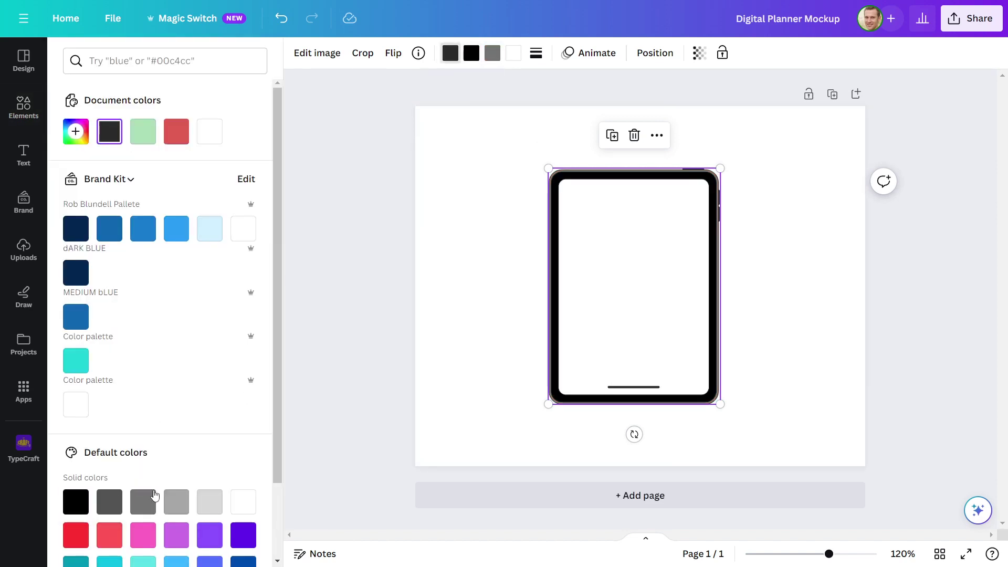
left_click(109, 502)
left_click(492, 160)
Shift the tablet graphic toward the page's left side and enlarge it slightly
left_click_drag(634, 236, 610, 236)
left_click(747, 261)
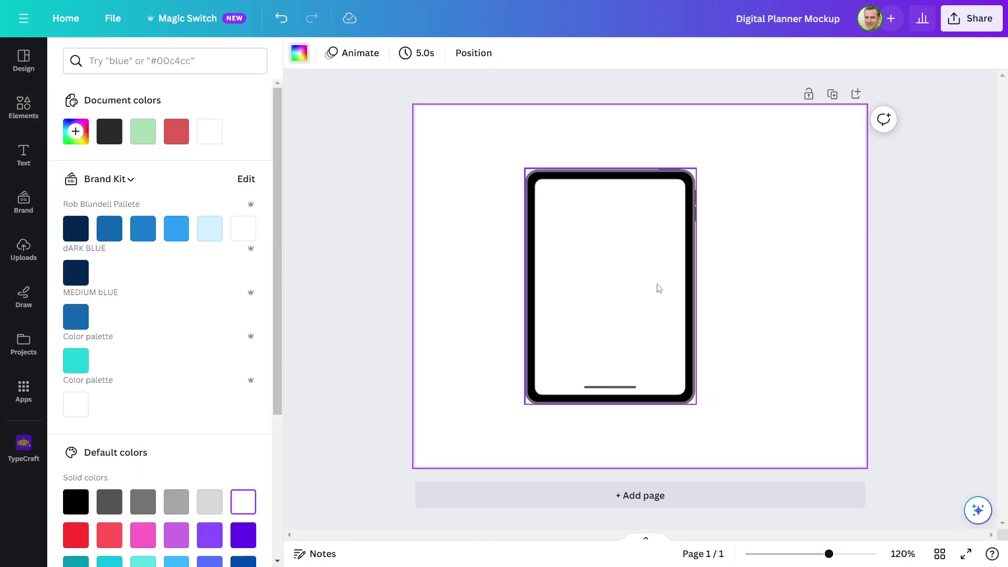
left_click(657, 287)
left_click_drag(697, 405, 709, 422)
Change the tablet's white screen color to light blue and center the tablet on the page
left_click(514, 53)
left_click(209, 228)
left_click(506, 264)
left_click_drag(605, 289, 629, 281)
left_click(683, 134)
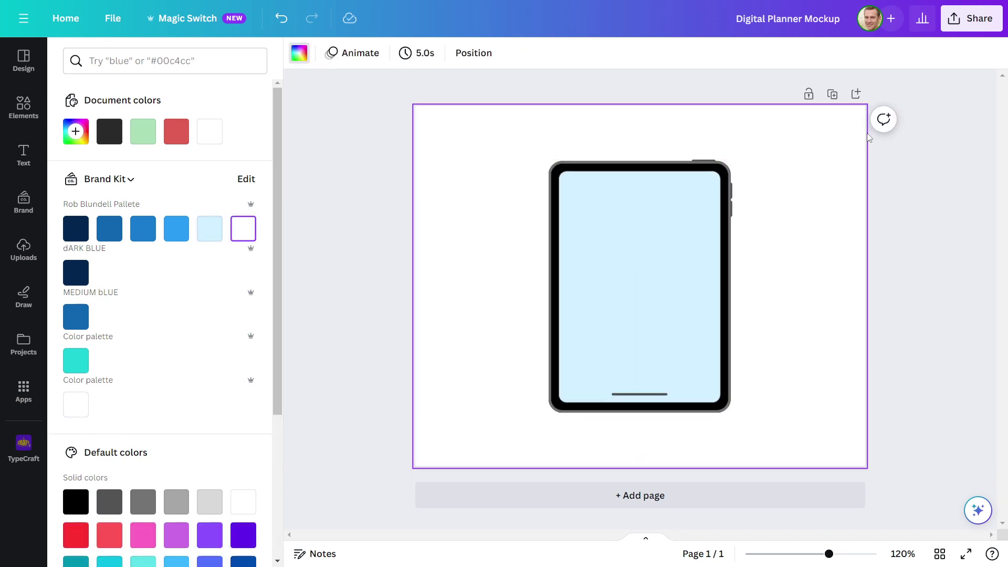
Download the design as an SVG with a transparent background
left_click(971, 18)
left_click(825, 348)
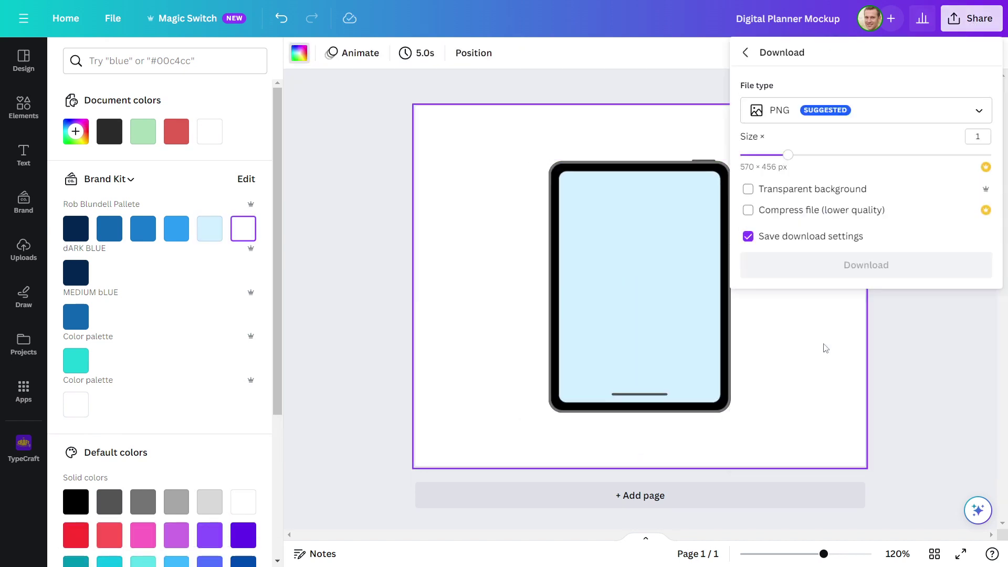
left_click(759, 110)
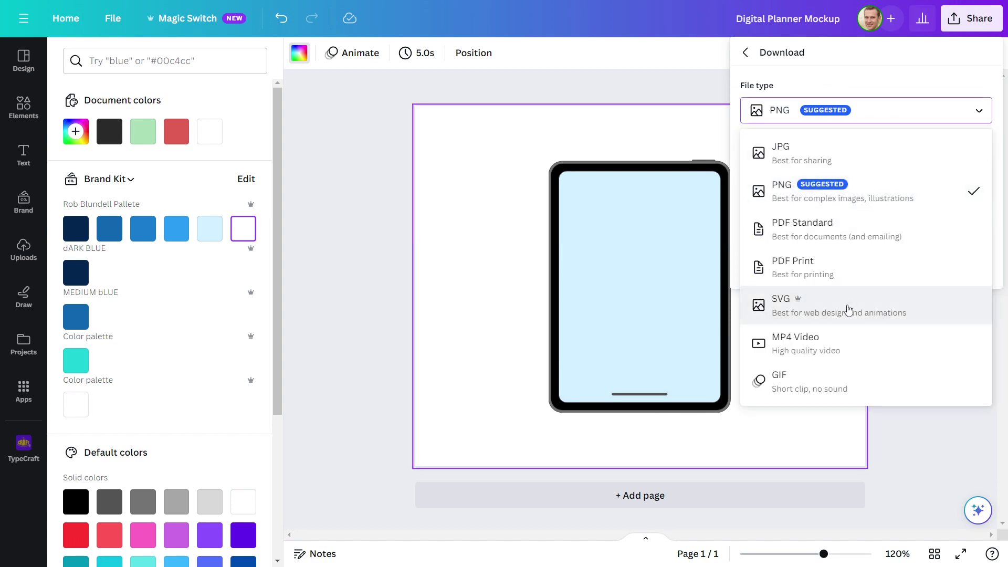
left_click(882, 317)
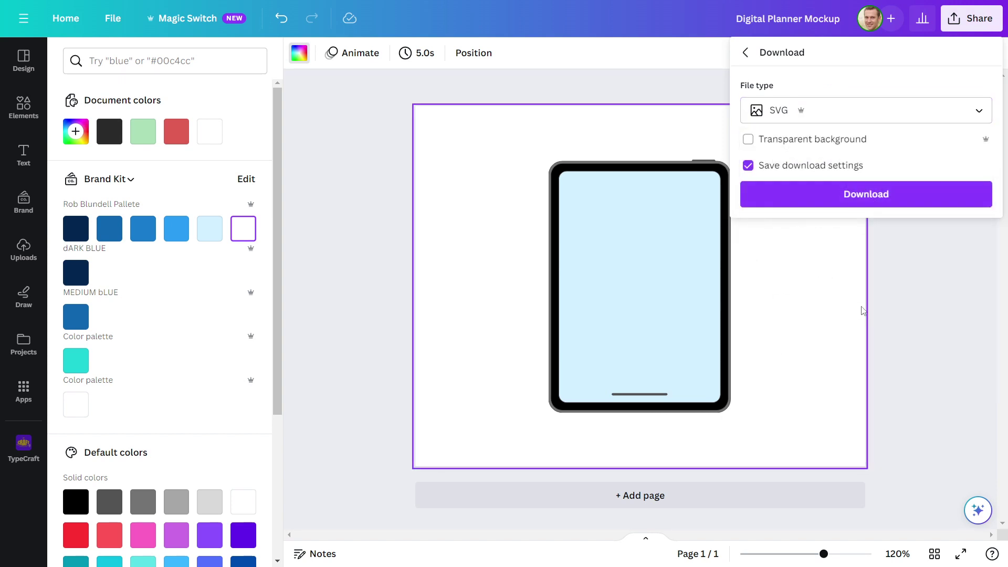
left_click(749, 138)
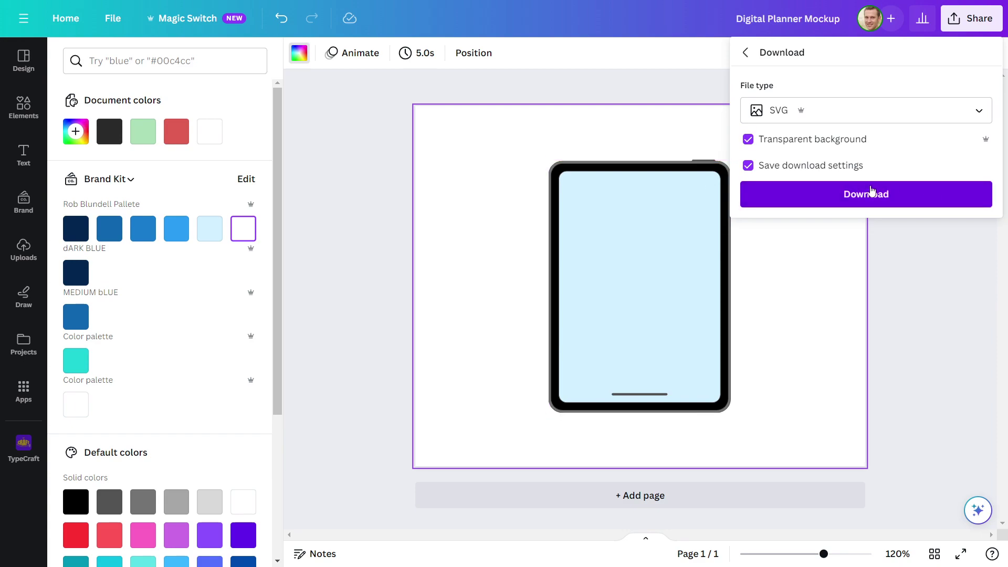
left_click(887, 195)
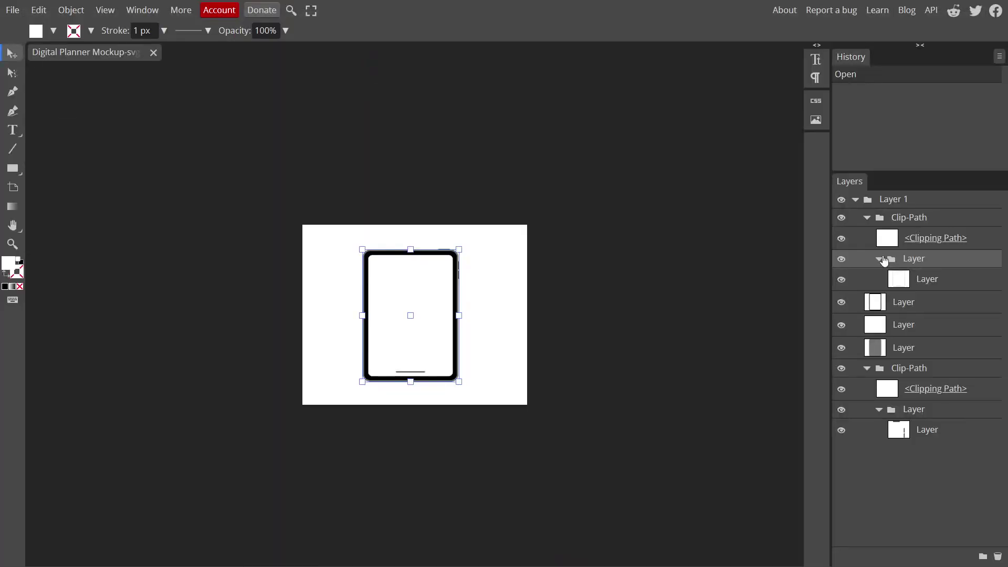
left_click(388, 309)
left_click_drag(459, 246, 465, 238)
key("ctrl+z")
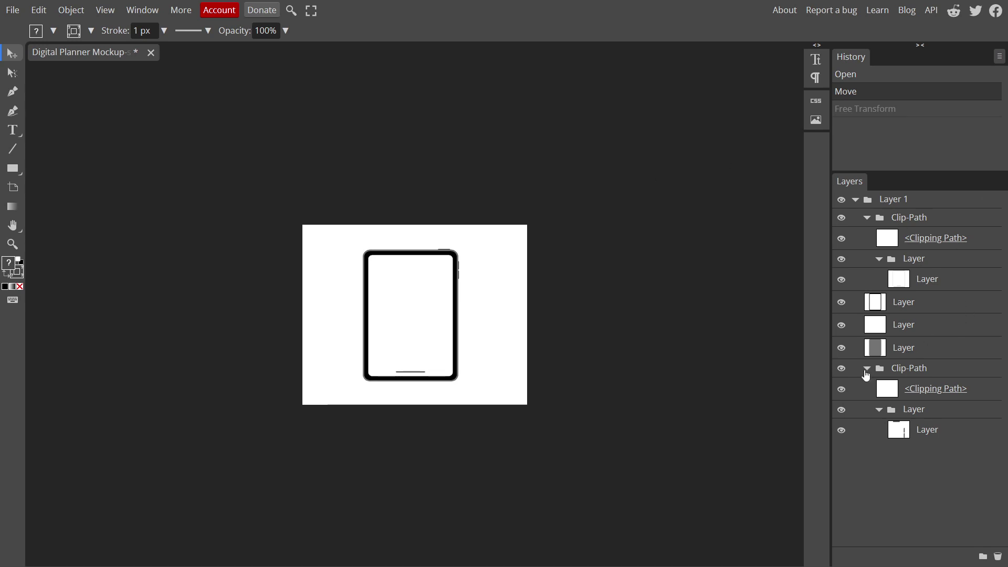
Move the five tablet shape layers out of the nested clip-path groups to the top level and delete the emptied Layer 1 group
left_click(928, 280)
left_click_drag(902, 204, 902, 201)
left_click_drag(903, 302, 928, 218)
left_click_drag(919, 336, 943, 243)
left_click_drag(939, 349, 943, 265)
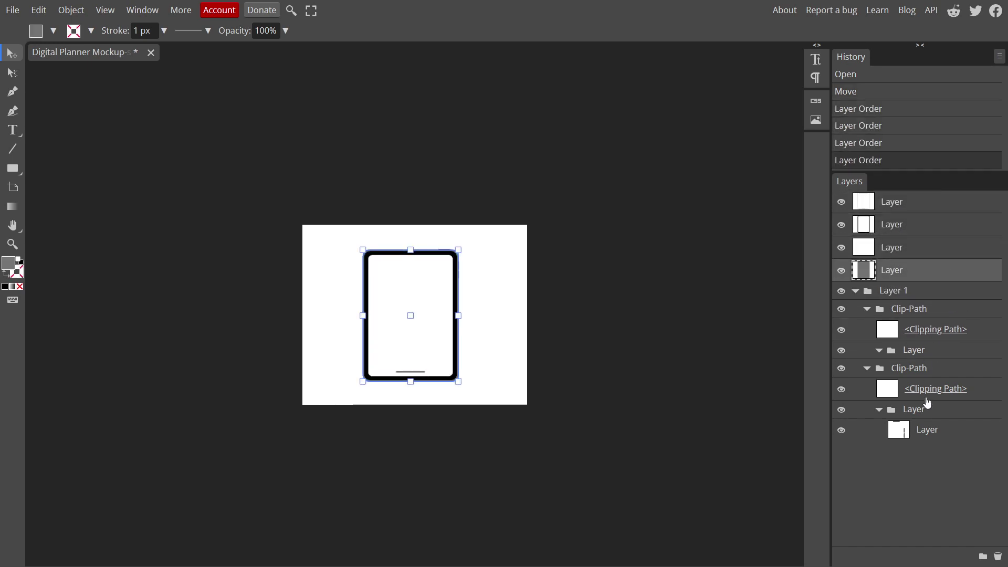
left_click_drag(927, 429, 950, 291)
left_click(856, 314)
key("Delete")
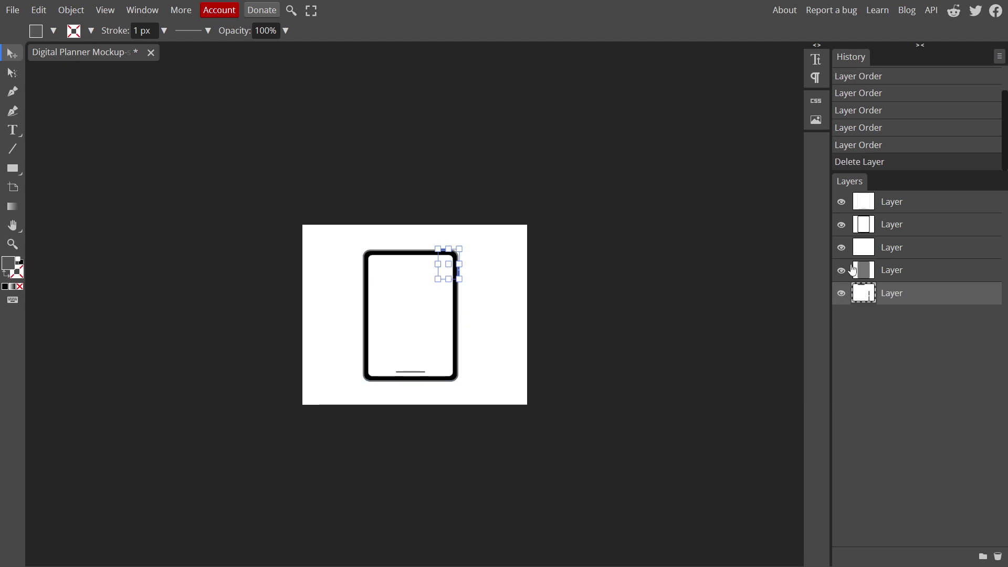
Toggle layer visibility to identify the tablet parts and move the white screen layer to the top of the layer stack
left_click(841, 247)
left_click(855, 205)
left_click(841, 224)
left_click(842, 223)
left_click(842, 247)
left_click(841, 271)
left_click(841, 270)
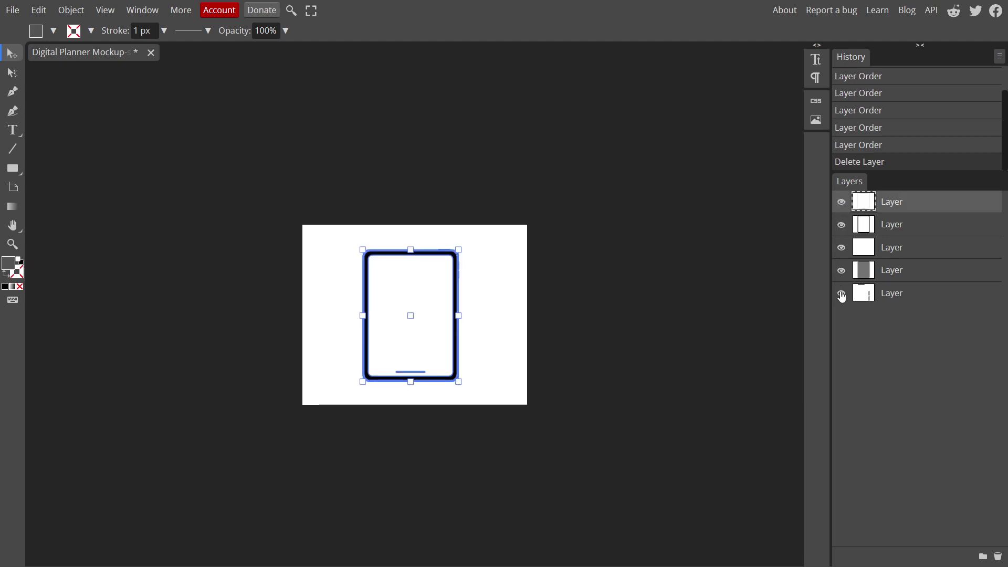
left_click(865, 249)
left_click_drag(875, 200, 875, 201)
Reposition and stretch the white screen shape to fill the area inside the tablet's black bezel
left_click_drag(415, 294, 417, 288)
scroll(416, 288, "up", 3)
left_click_drag(500, 207, 477, 249)
left_click_drag(430, 311, 436, 284)
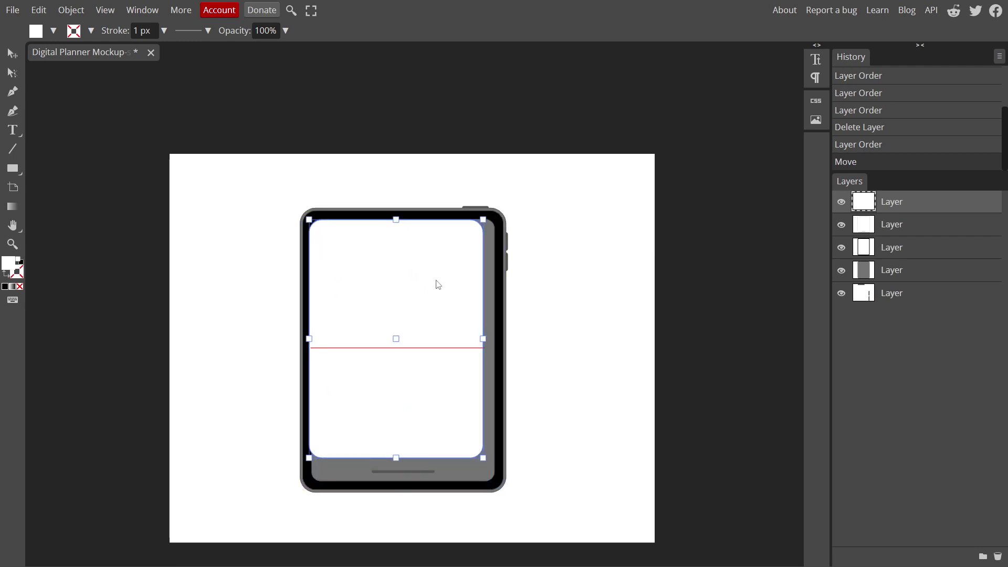
left_click_drag(485, 339, 495, 339)
left_click_drag(404, 455, 404, 481)
left_click_drag(495, 219, 498, 217)
key("Return")
Adjust the side and upper edges of the white screen shape to meet the inner edge of the bezel
left_click(524, 501)
left_click(373, 423)
left_click_drag(307, 351, 311, 350)
left_click_drag(500, 350, 494, 350)
left_click_drag(403, 218, 403, 218)
key("Return")
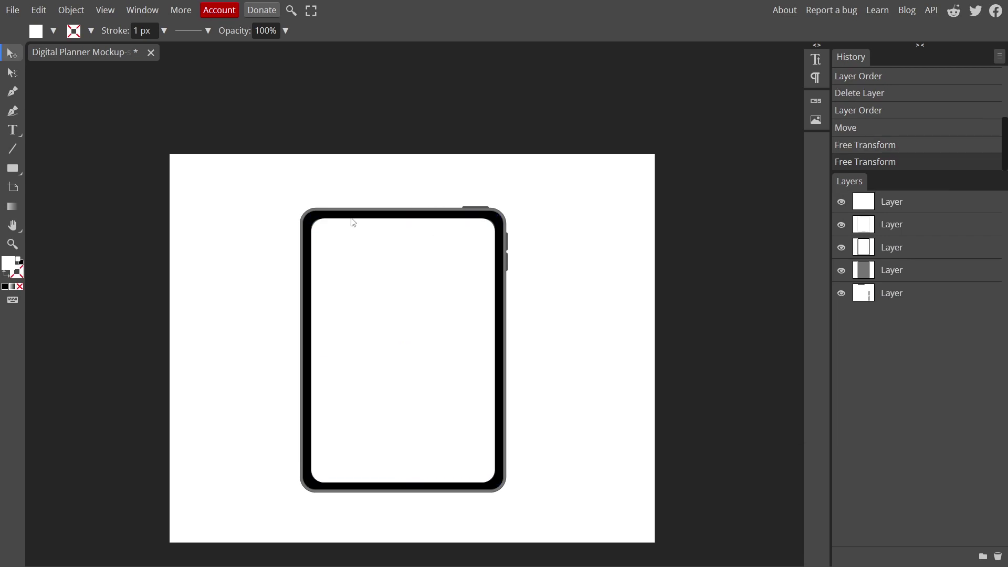
Fine-tune the upper and lower corners of the white screen shape to line up with the black bezel
scroll(332, 227, "up", 3)
left_click(333, 228)
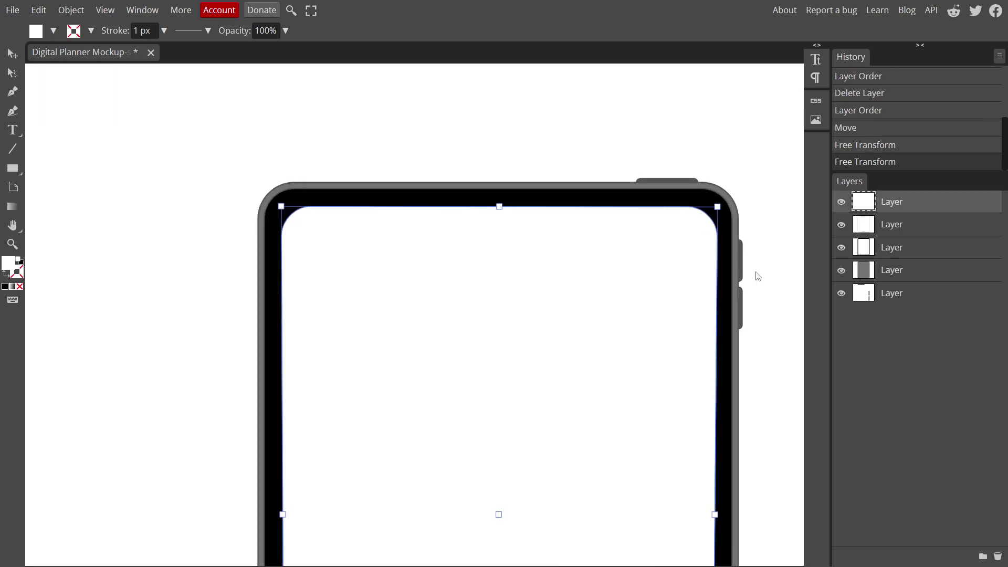
key("Return")
scroll(699, 271, "down", 2)
scroll(644, 265, "up", 3)
left_click(644, 264)
left_click_drag(681, 291, 684, 292)
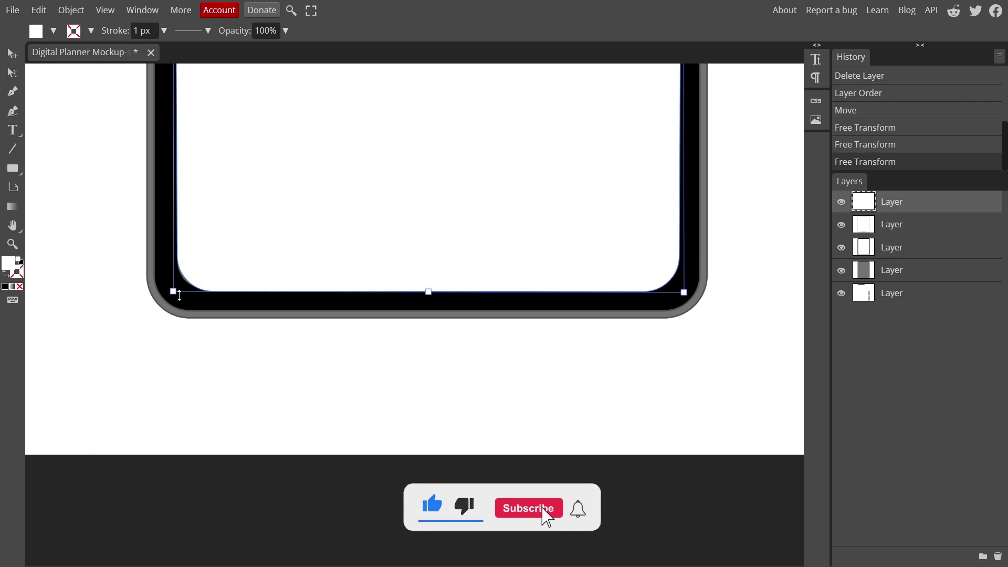
key("Return")
left_click(338, 380)
scroll(397, 373, "down", 6)
scroll(478, 373, "up", 1)
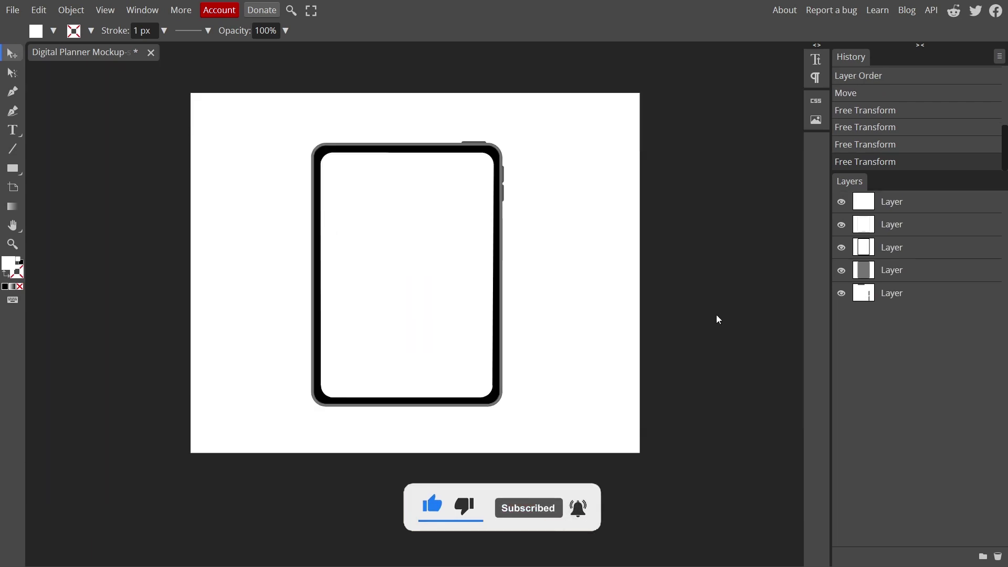
Place the Decor image from the Christmas Planner folder into the tablet document
left_click(11, 9)
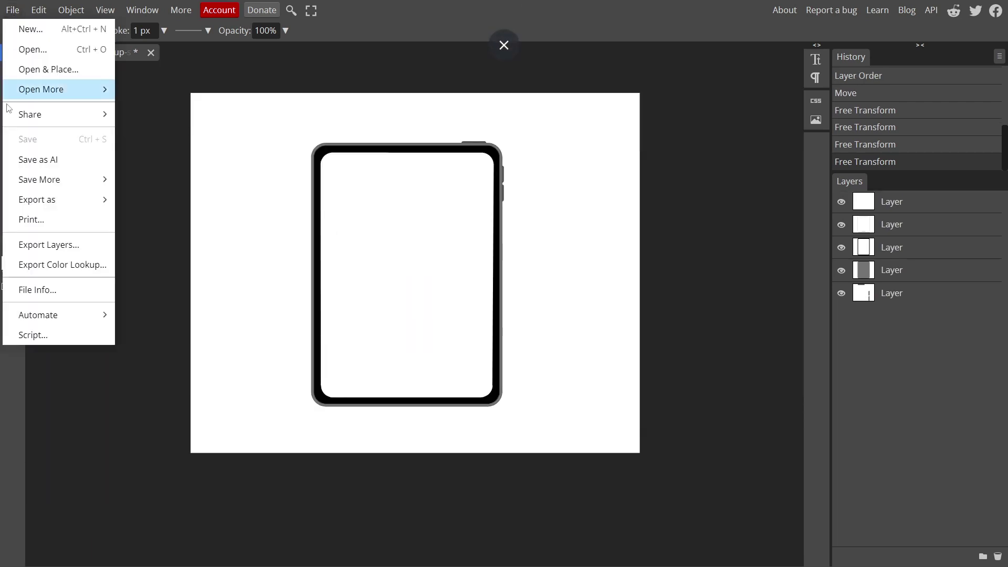
left_click(72, 73)
left_click(724, 195)
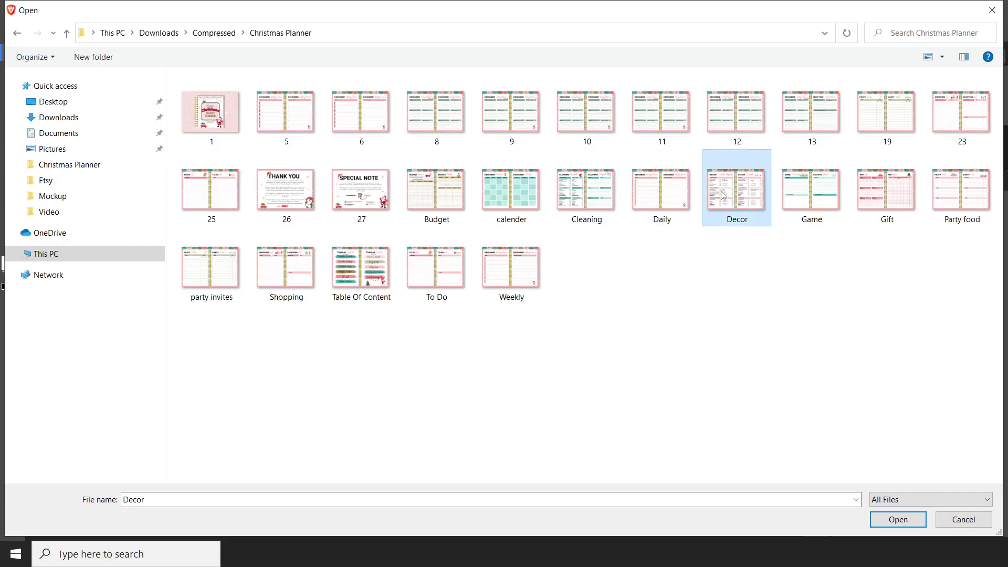
double_click(741, 210)
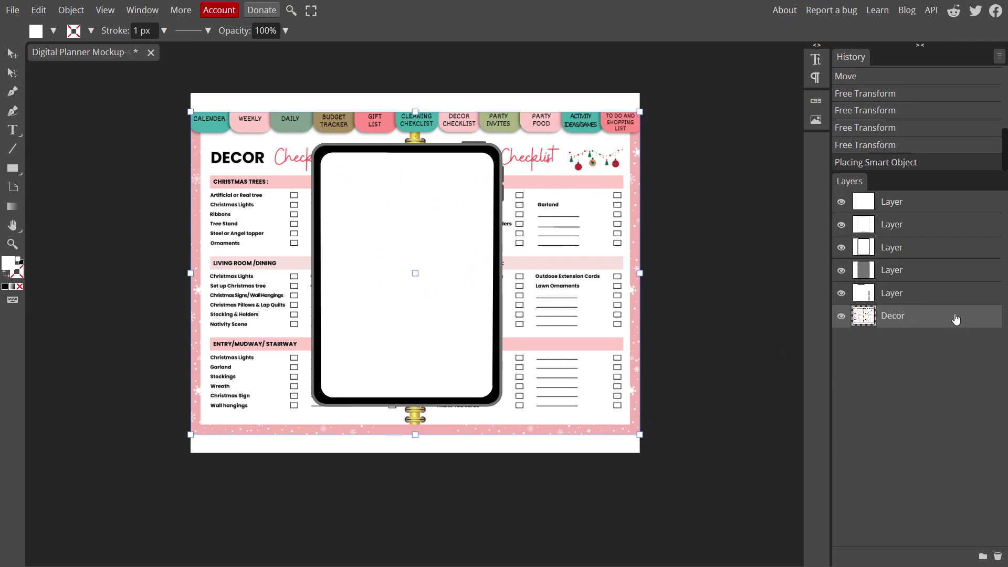
Move the Decor layer directly below the top white screen shape, and scale and position it so its left page covers the tablet screen
left_click_drag(956, 319, 953, 217)
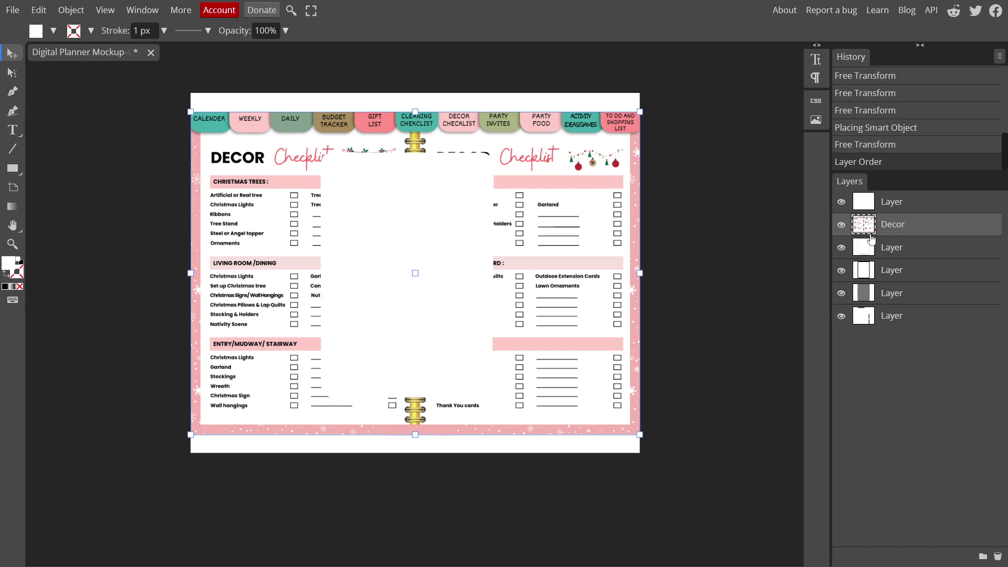
left_click_drag(559, 267, 689, 301)
left_click_drag(768, 472, 588, 348)
left_click_drag(542, 263, 535, 255)
left_click_drag(582, 341, 675, 419)
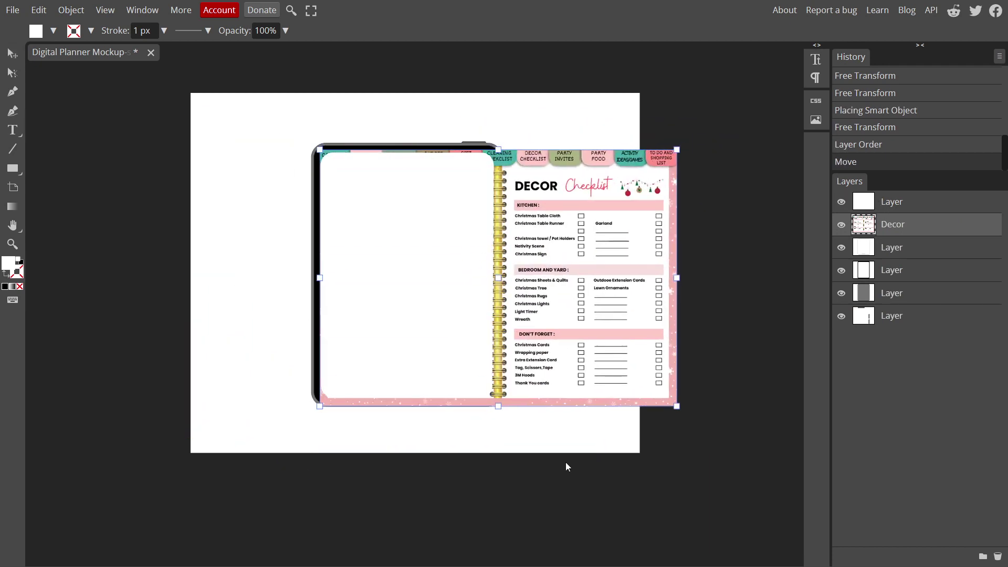
Clip the Decor image to the white screen shape with a clipping mask, and bring up the export format choices
left_click(880, 204, "ctrl")
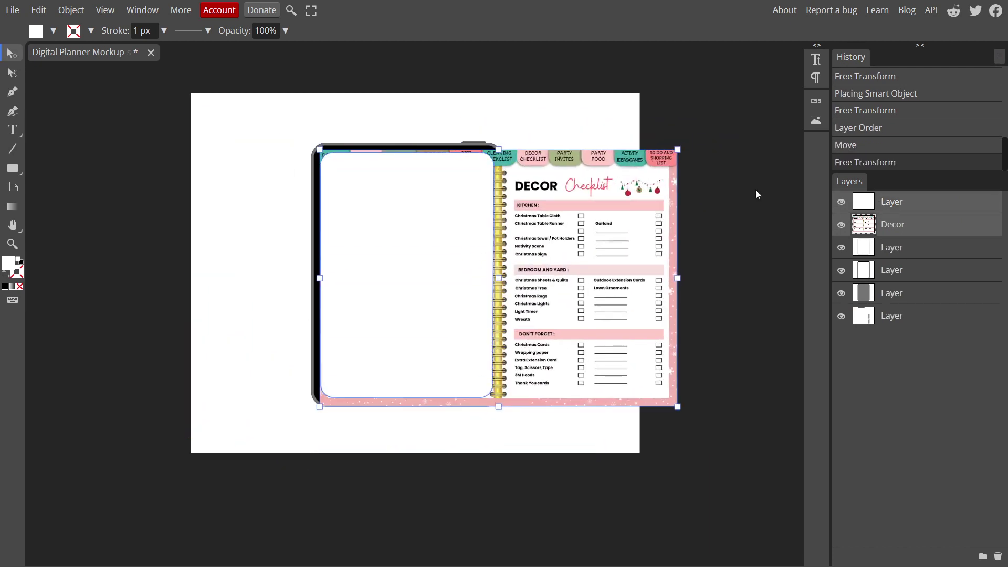
left_click(71, 10)
mouse_move(166, 57)
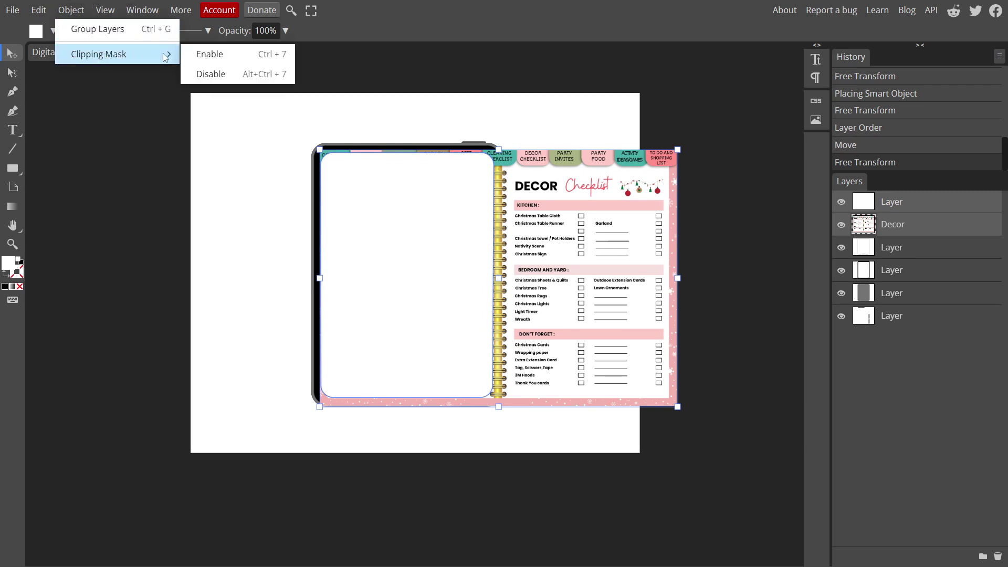
left_click(199, 54)
left_click(13, 10)
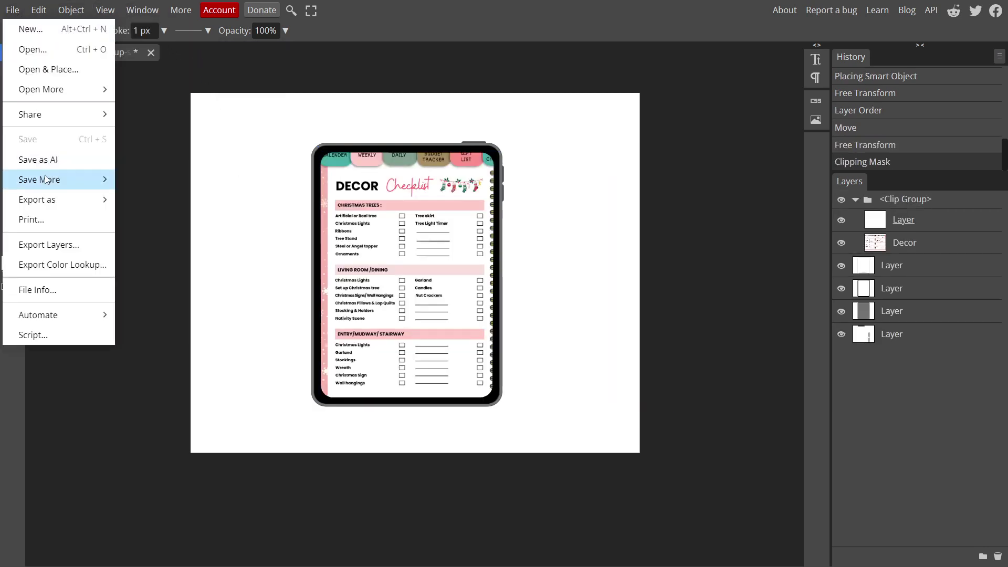
mouse_move(51, 203)
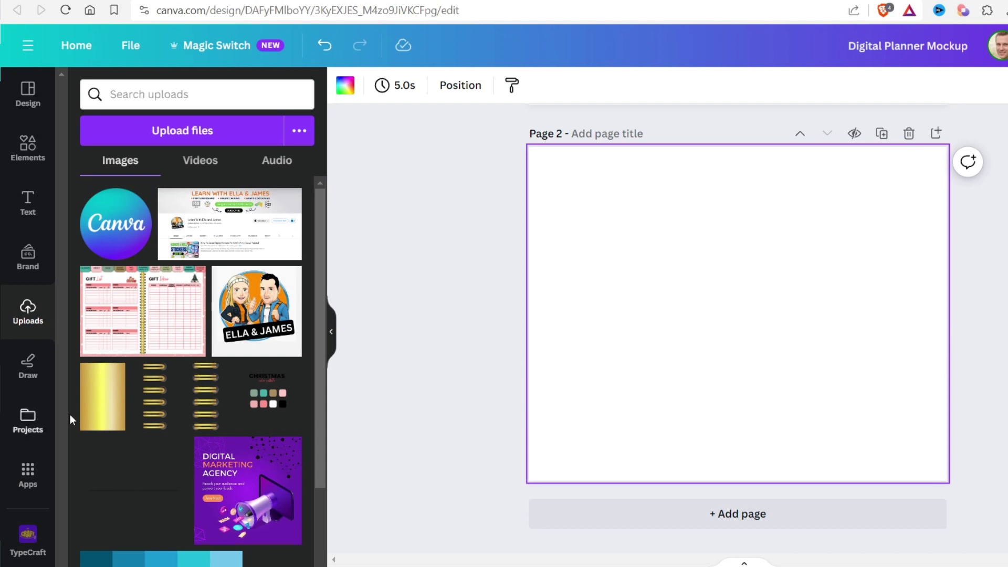
In Canva, add the tablet planner mockup from the projects to page 2, and detach and delete the planner image from its frame
left_click(29, 420)
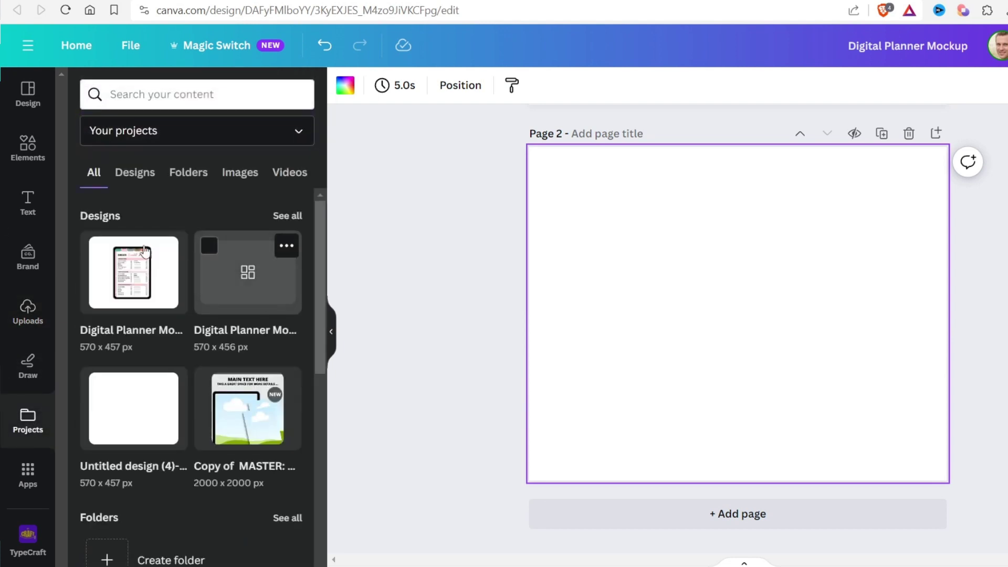
left_click(144, 292)
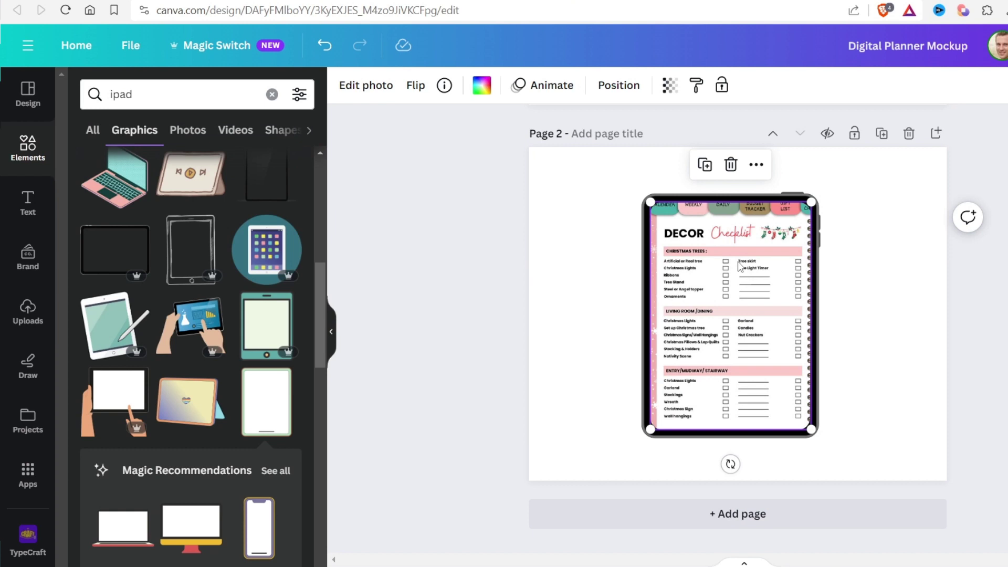
right_click(740, 265)
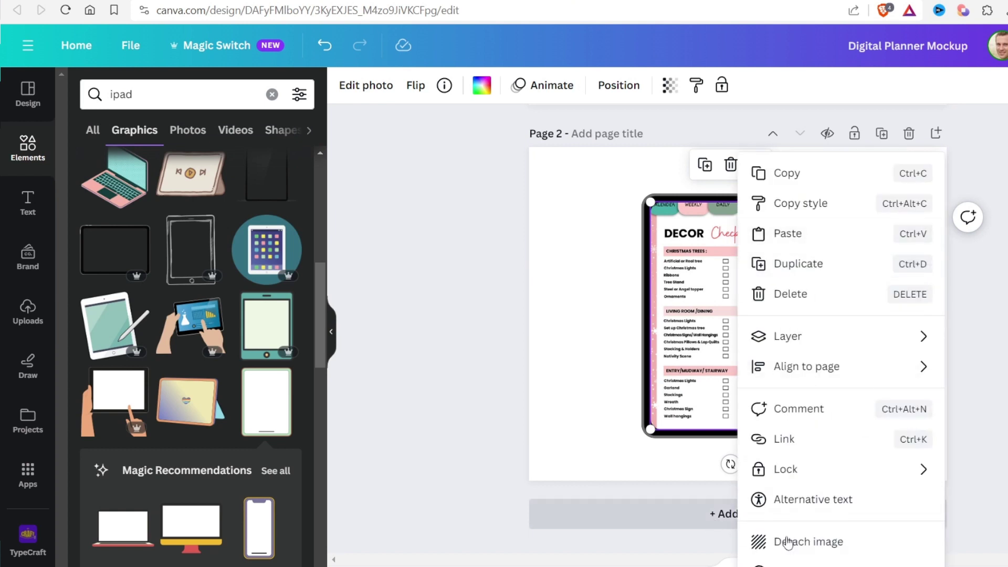
left_click(828, 545)
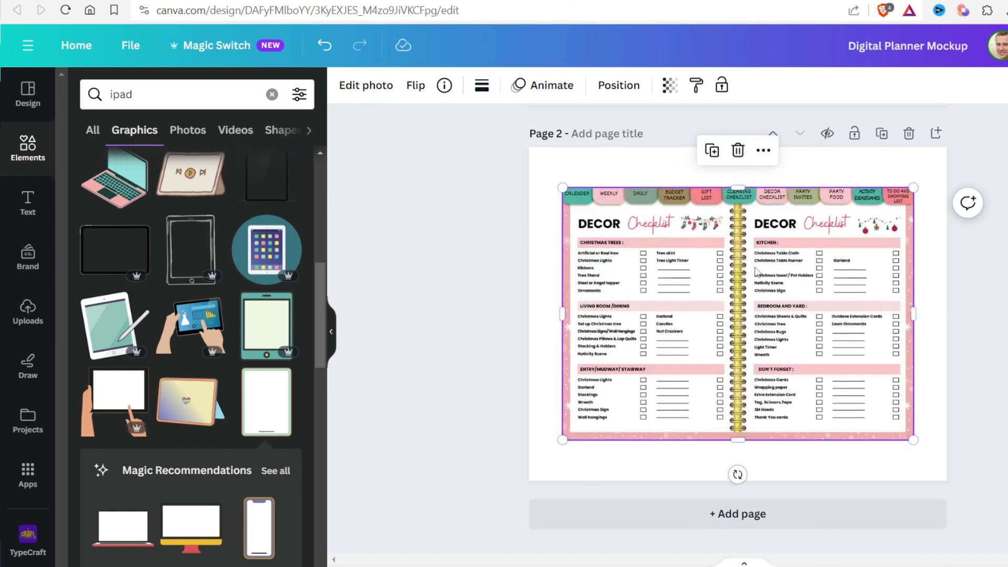
key("Delete")
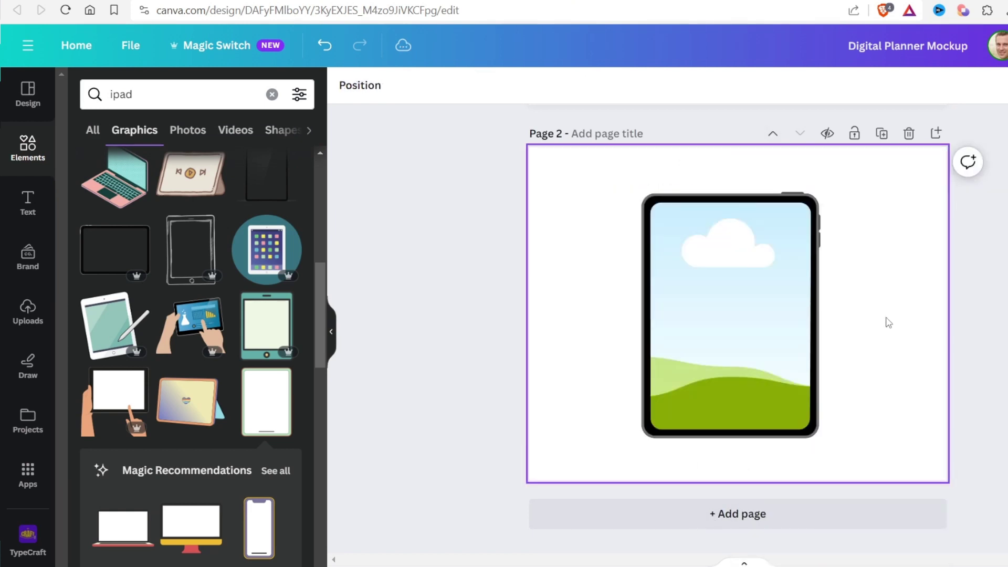
Select the tablet together with its screen frame and scale both down slightly
left_click_drag(585, 192, 851, 484)
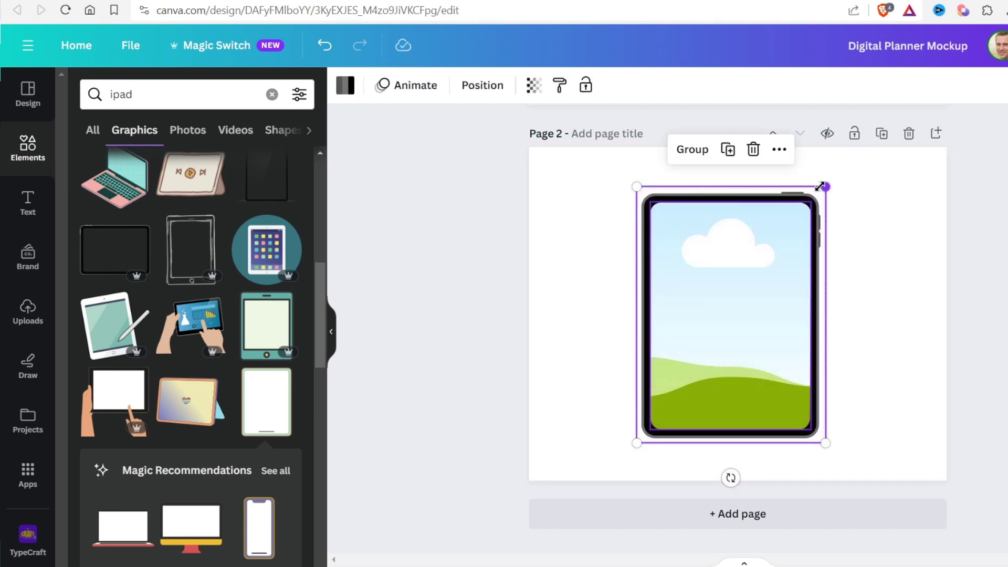
left_click_drag(822, 187, 801, 221)
left_click(891, 348)
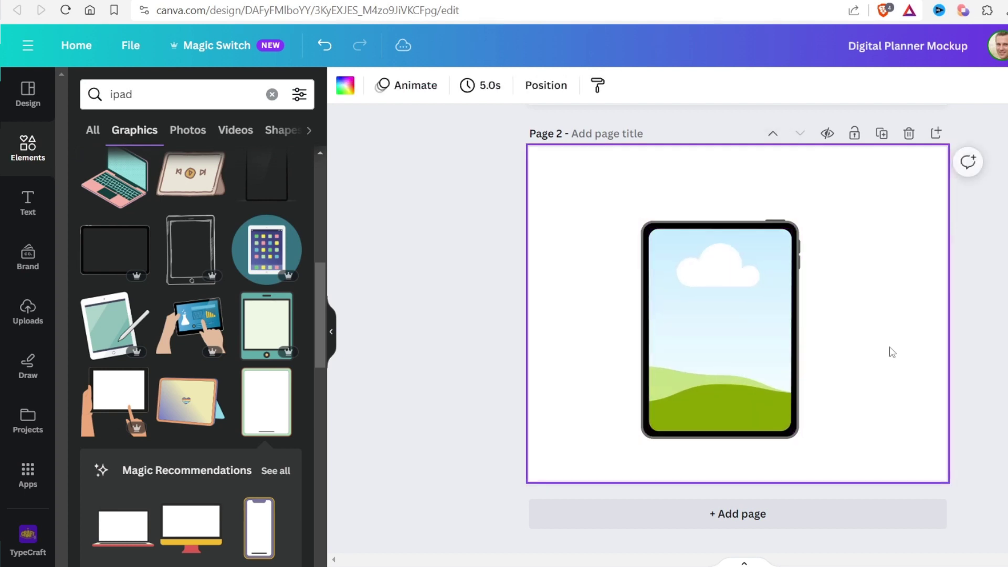
Try the trending photo of people sitting around a laptop with the tablet frame, and undo it
left_click(741, 348)
scroll(231, 372, "down", 8)
scroll(231, 373, "down", 10)
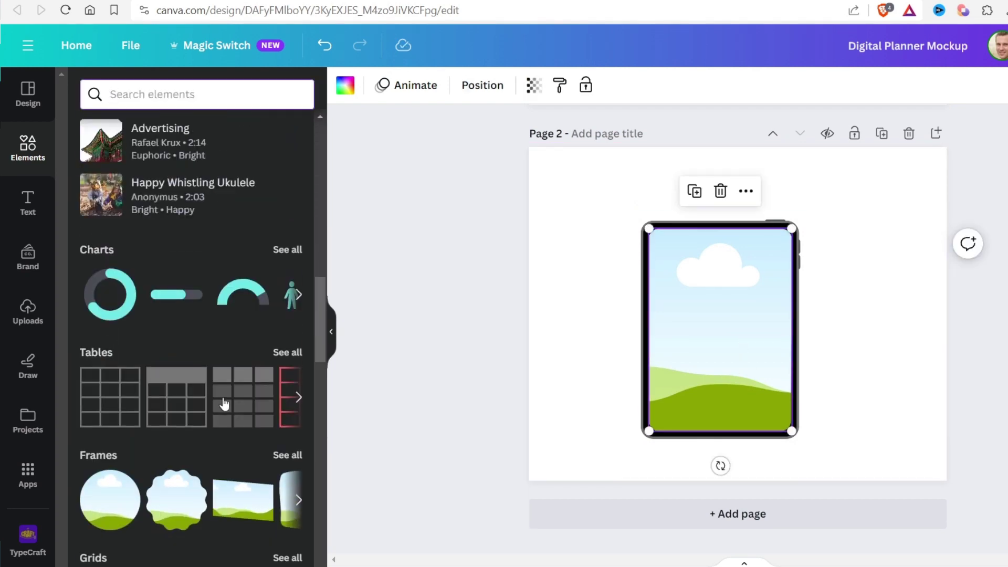
scroll(278, 349, "up", 10)
left_click(279, 349)
scroll(226, 336, "down", 1)
left_click(226, 332)
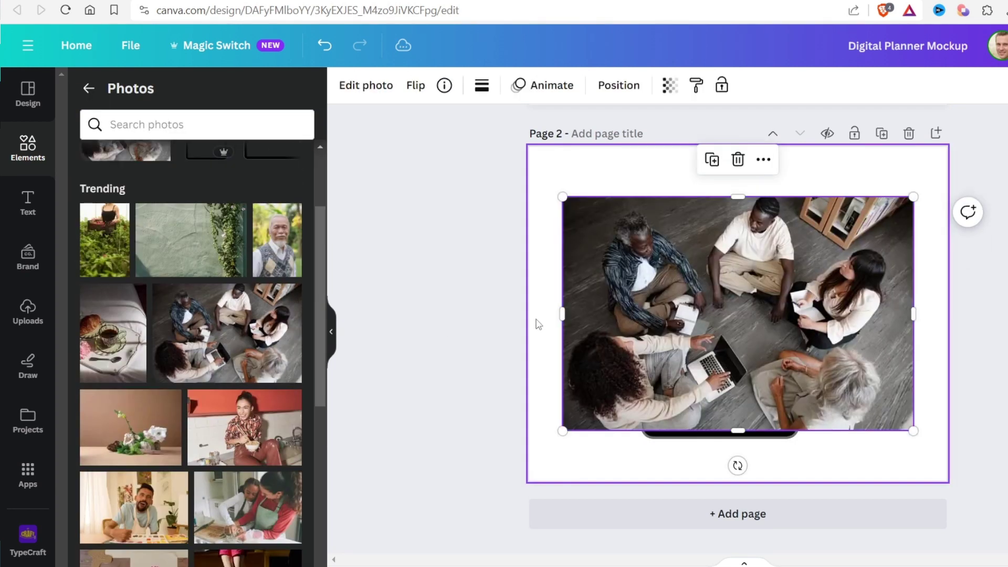
key("ctrl+z")
key("ctrl+z")
Try the green wall photo with climbing flowers in the tablet frame, and remove it
left_click(191, 240)
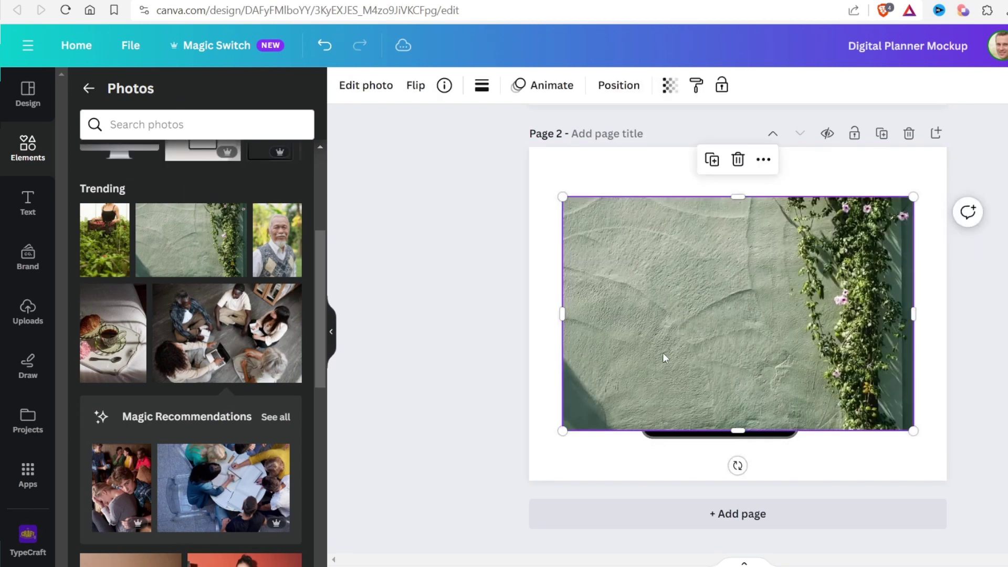
left_click_drag(663, 356, 720, 357)
key("ctrl+z")
left_click(644, 331)
key("Delete")
Group the tablet graphic with its screen frame
left_click_drag(570, 273, 735, 496)
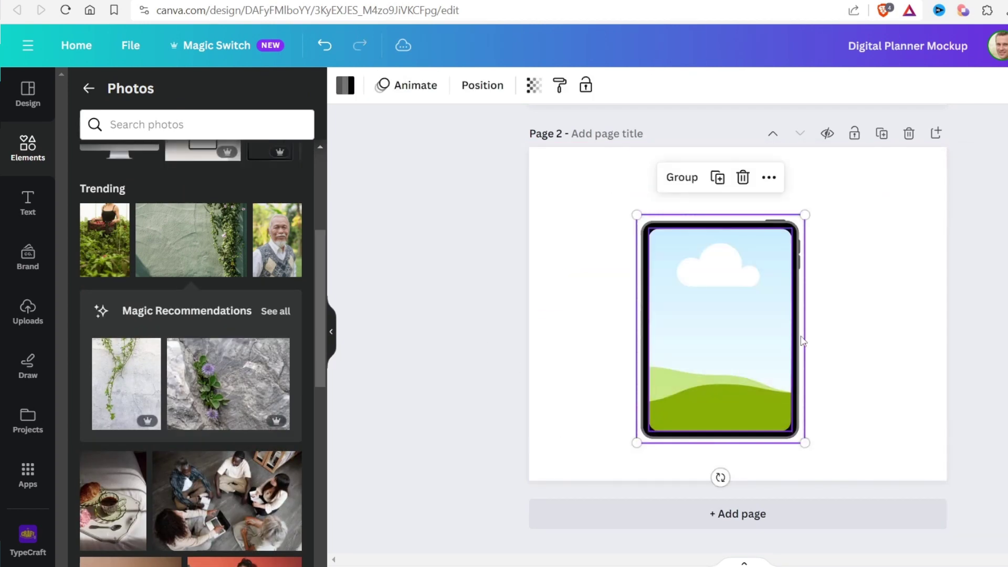
key("ctrl+g")
left_click(903, 325)
Try the trending portrait of a man in a vest in the grouped tablet frame, and undo it
left_click(254, 266)
left_click_drag(720, 310, 699, 310)
key("ctrl+z")
key("ctrl+z")
Enlarge the grouped tablet and center it so that its lower part runs off the page's bottom edge
left_click_drag(840, 215, 645, 400)
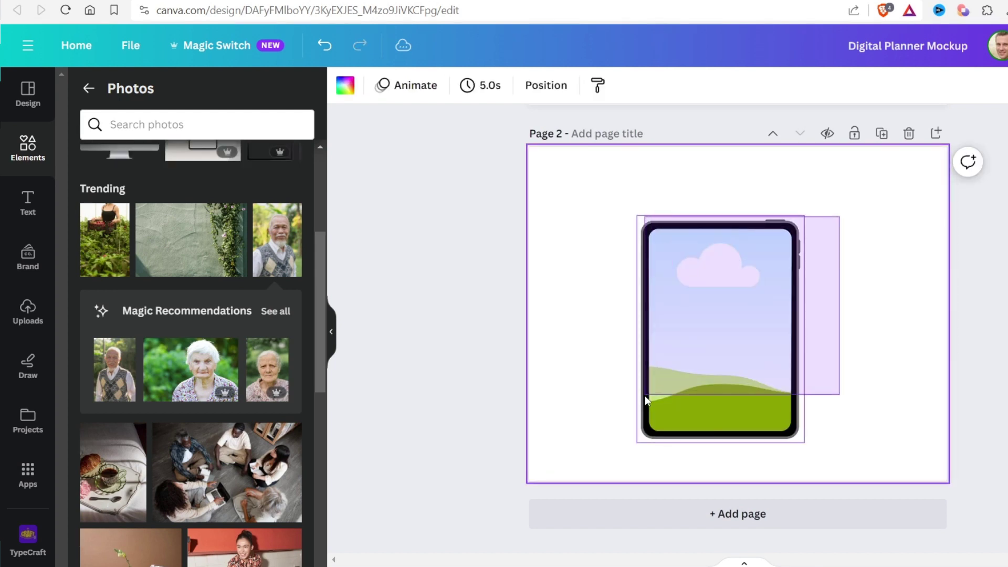
left_click_drag(724, 360, 819, 434)
left_click_drag(731, 290, 596, 227)
left_click_drag(751, 295, 713, 372)
left_click_drag(858, 261, 881, 228)
left_click_drag(803, 323, 778, 281)
key("Escape")
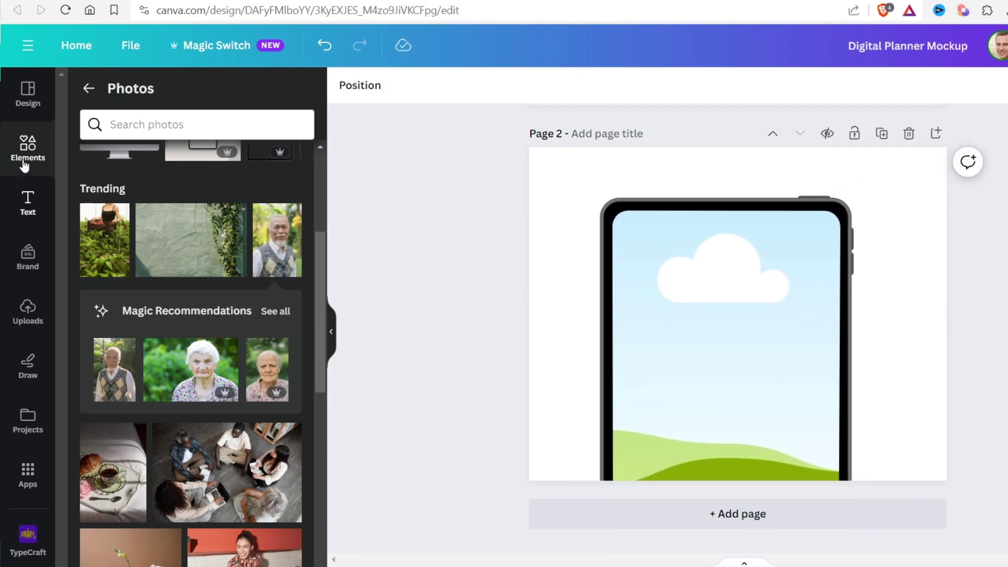
Search the frames library for "ipad"
left_click(88, 88)
scroll(235, 367, "down", 16)
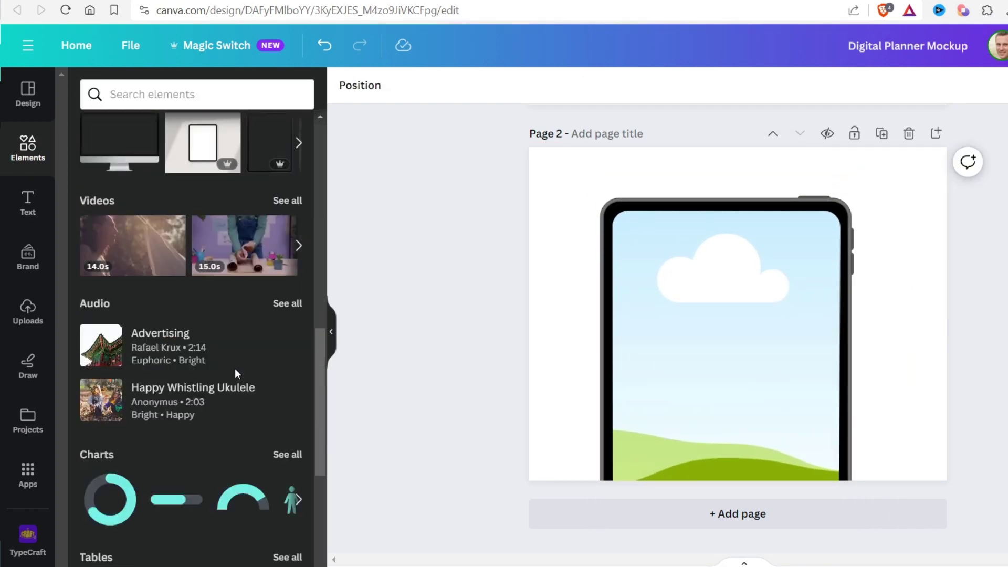
left_click(283, 440)
left_click(207, 126)
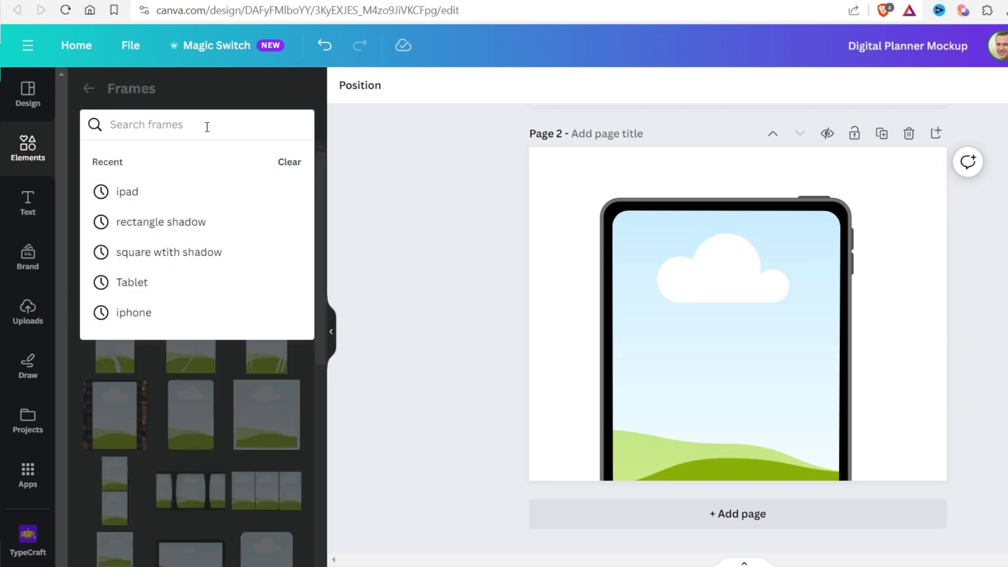
type("ipad")
key("Return")
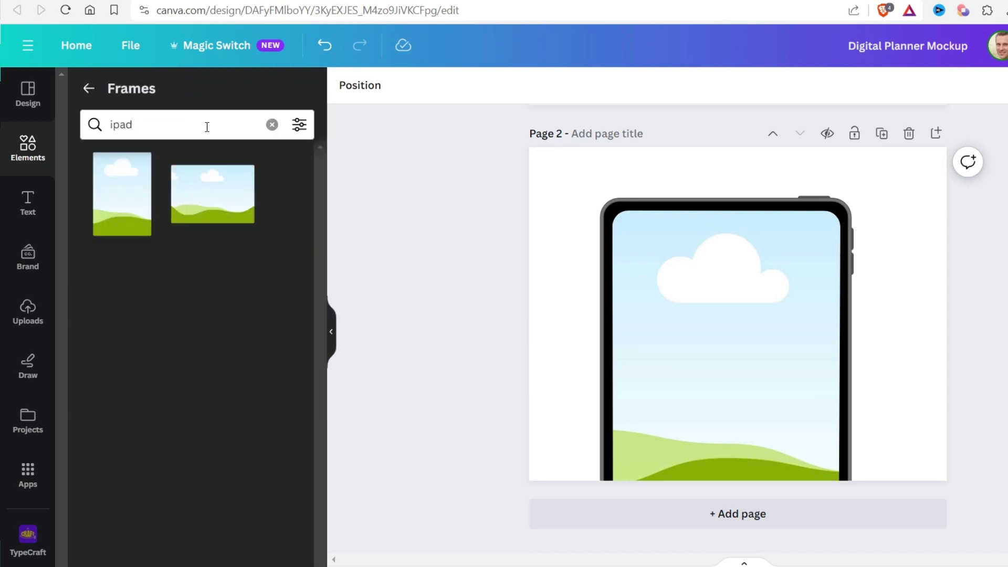
Insert the portrait frame and position it so it overlaps the lower right side of the tablet
left_click(95, 227)
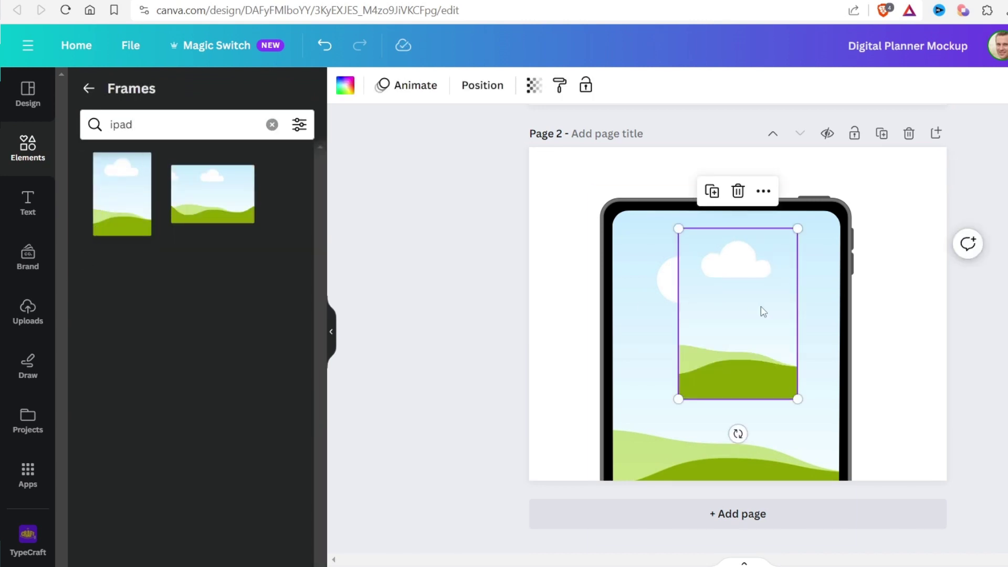
left_click_drag(764, 312, 871, 407)
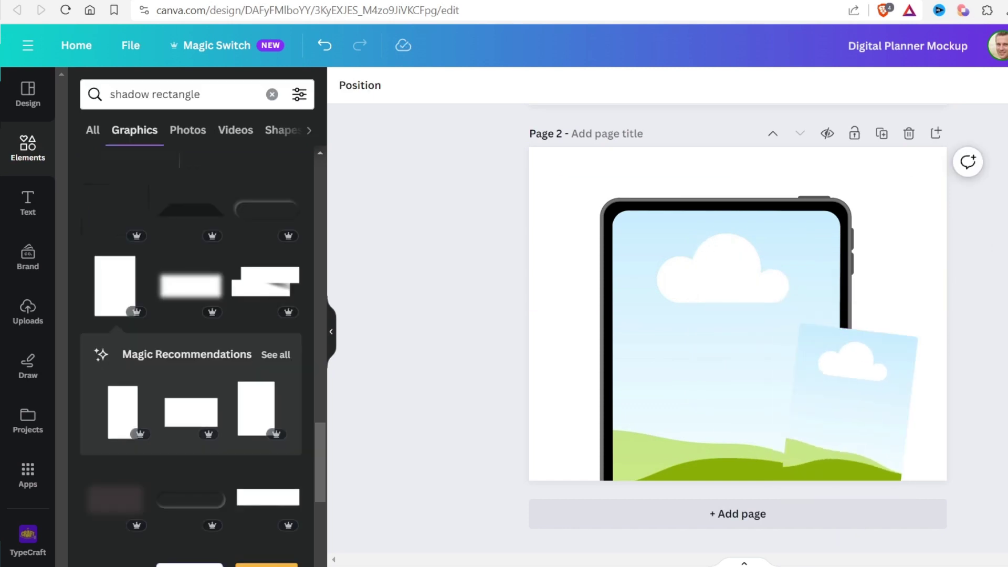
left_click_drag(886, 400, 873, 303)
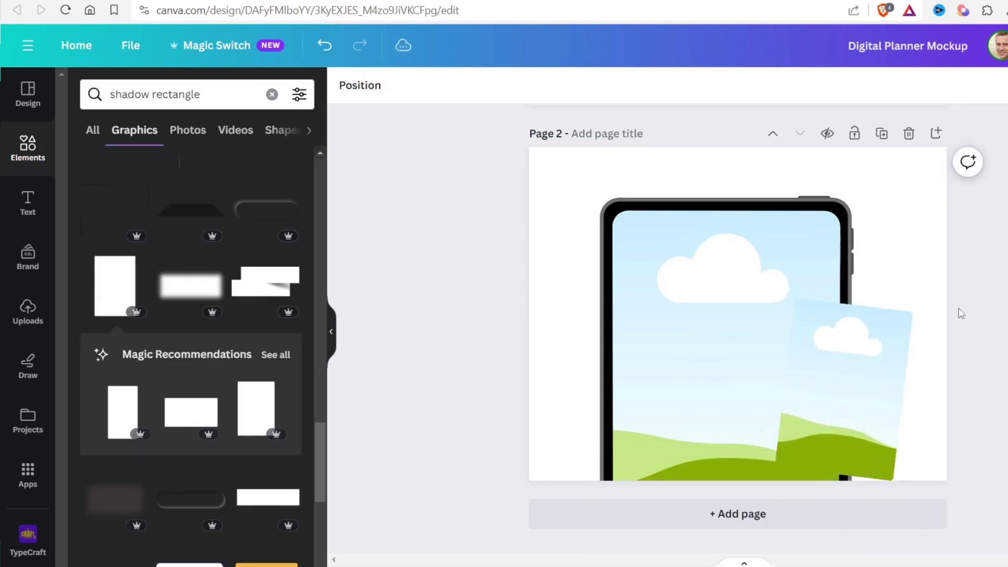
Add a third page and insert a square shape on it
left_click(897, 525)
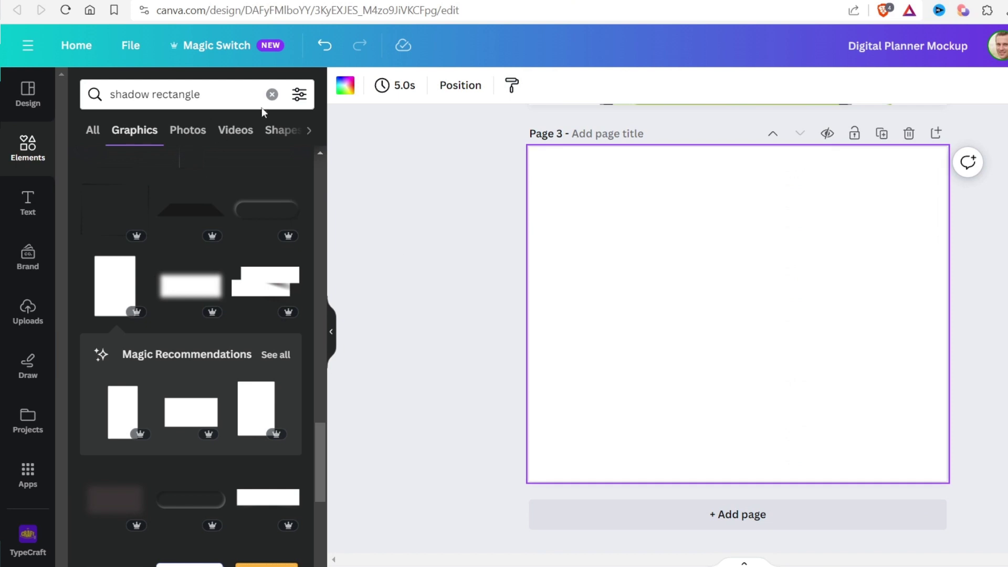
left_click(272, 94)
left_click(102, 332)
Stretch the square into a portrait rectangle with the proportions of the small portrait frame
scroll(781, 287, "up", 4)
left_click_drag(826, 245, 630, 421)
left_click_drag(632, 531, 646, 528)
left_click_drag(754, 462, 652, 374)
left_click_drag(636, 430, 637, 498)
left_click_drag(687, 414, 842, 403)
Delete the spare object from page 3 and position the rectangle near the upper middle of the page
scroll(686, 403, "down", 3)
left_click(787, 283)
key("Delete")
left_click_drag(703, 283, 782, 313)
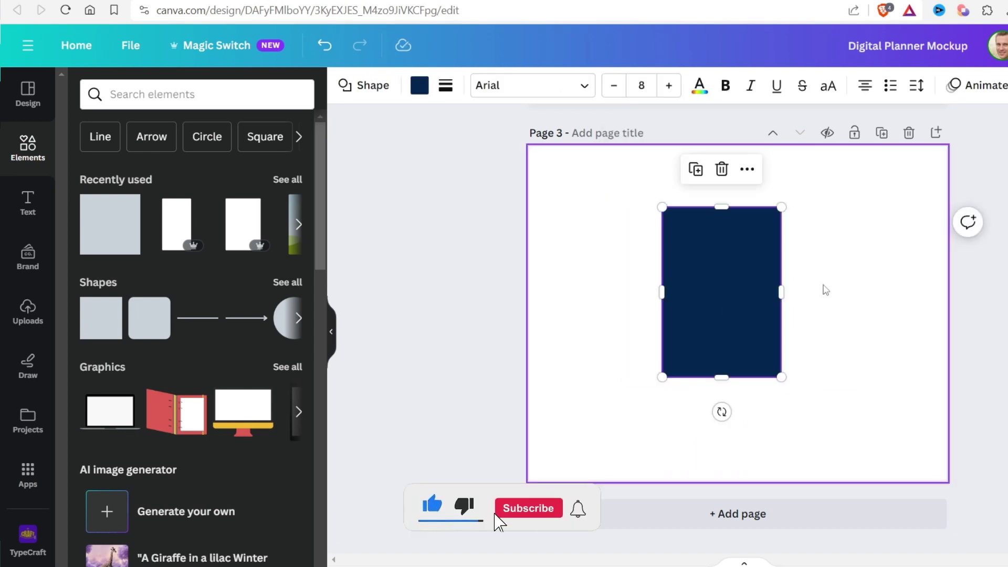
Change the rectangle's fill to light blue
left_click(419, 85)
left_click(131, 188)
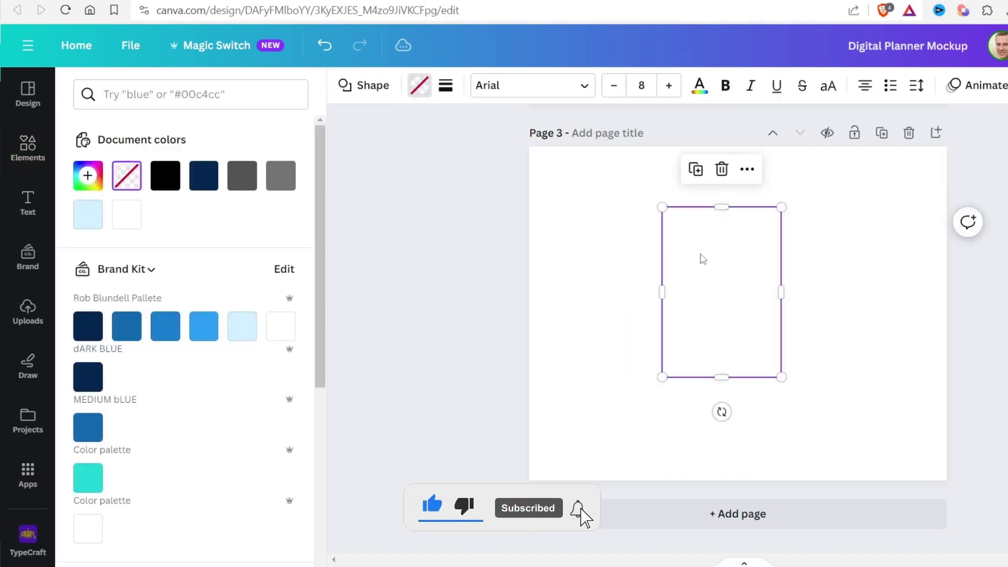
left_click(99, 223)
left_click(839, 277)
Download the light blue rectangle page as a PNG file
left_click(1006, 46)
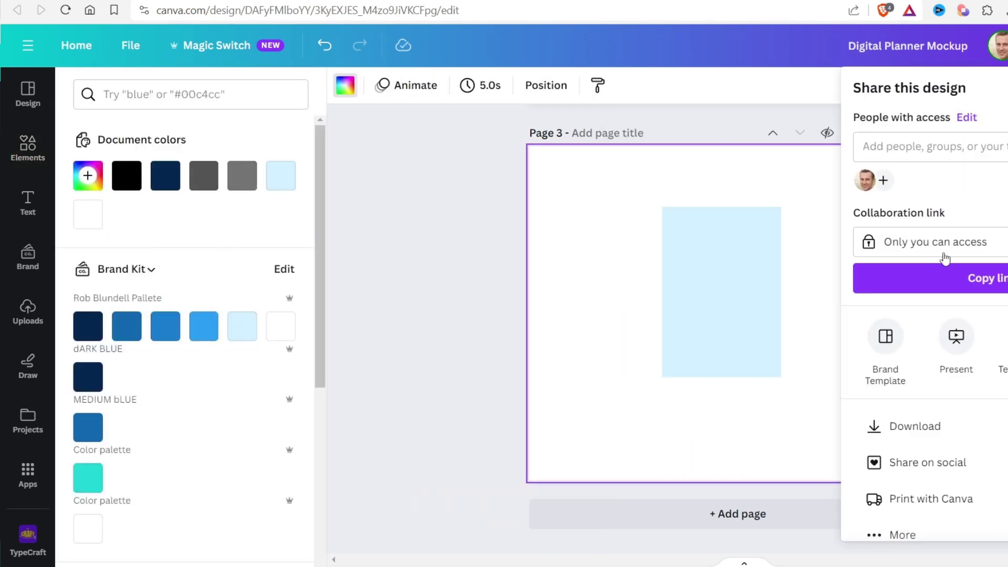
left_click(968, 429)
left_click(924, 151)
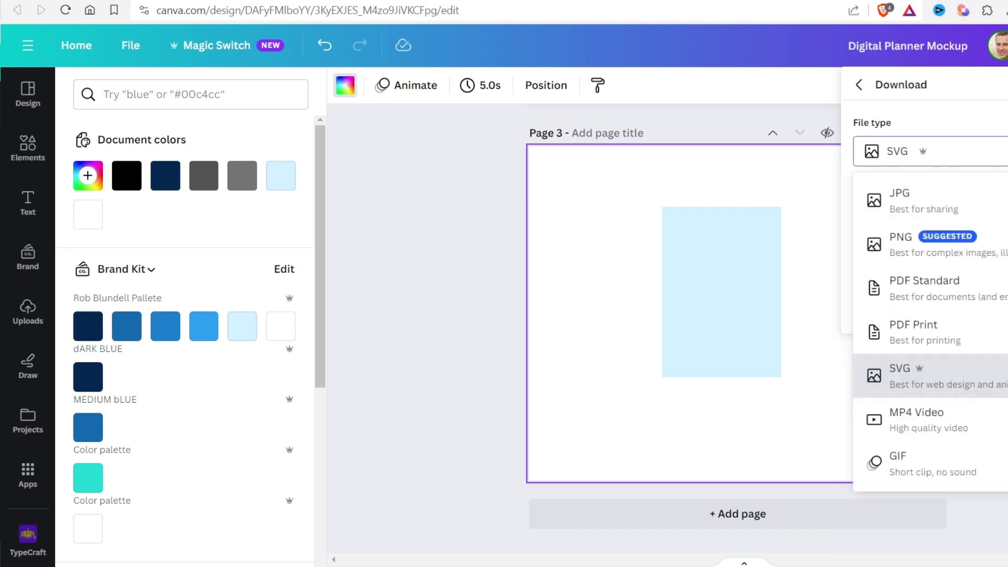
left_click(898, 236)
left_click(929, 320)
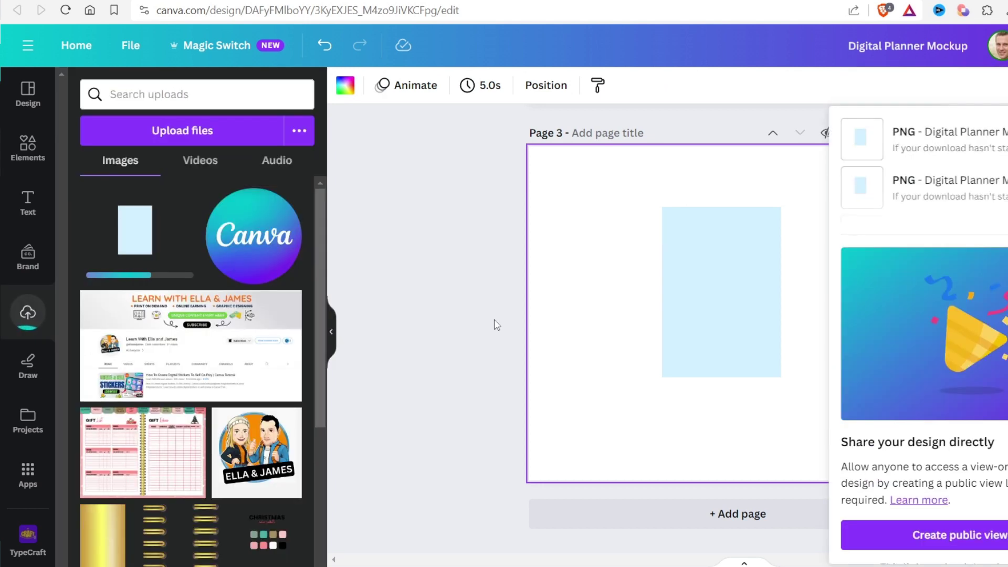
Place the uploaded light blue rectangle PNG on page 3, move it aside, and delete the original rectangle shape
left_click(494, 319)
scroll(588, 385, "up", 3)
left_click(108, 279)
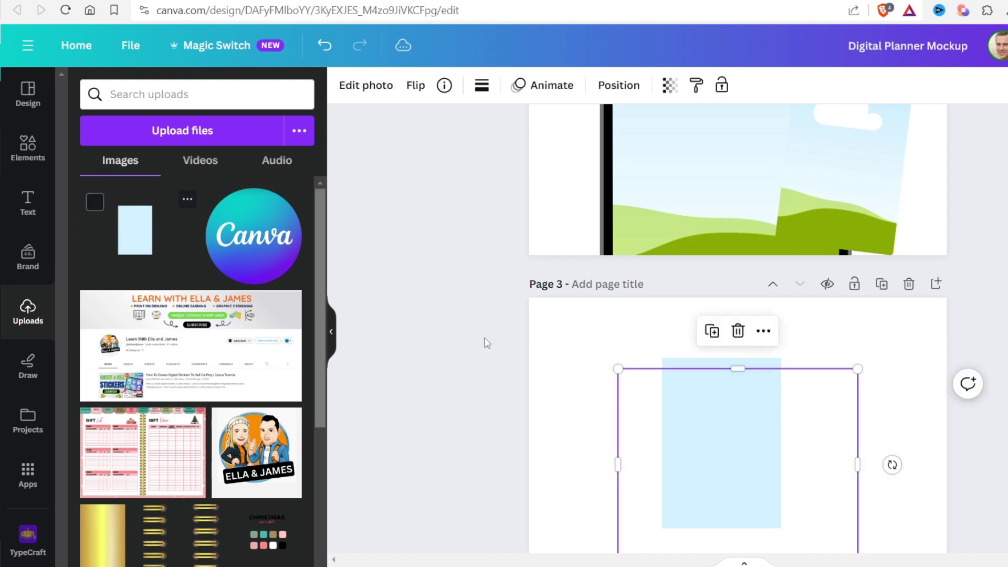
scroll(561, 353, "down", 3)
left_click_drag(678, 319, 612, 419)
left_click(750, 249)
key("Delete")
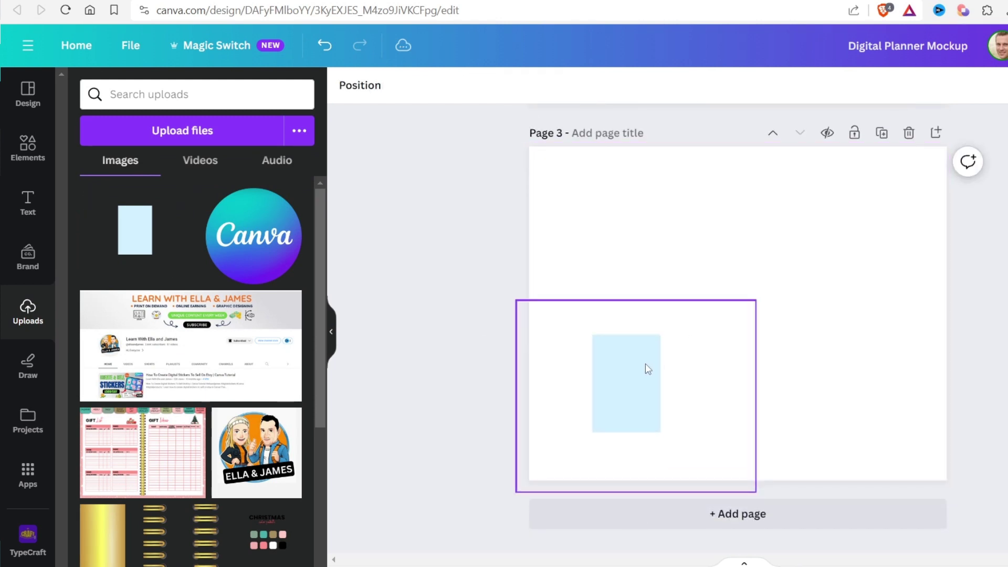
Move the rectangle image toward the middle of page 3 and apply a Drop shadow with distance 0
left_click_drag(645, 364, 701, 300)
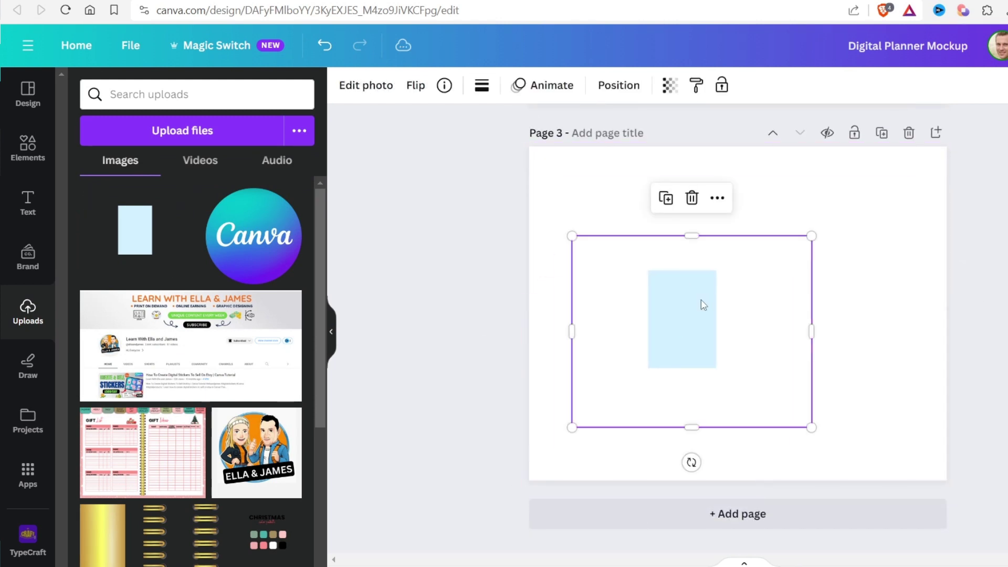
left_click(367, 86)
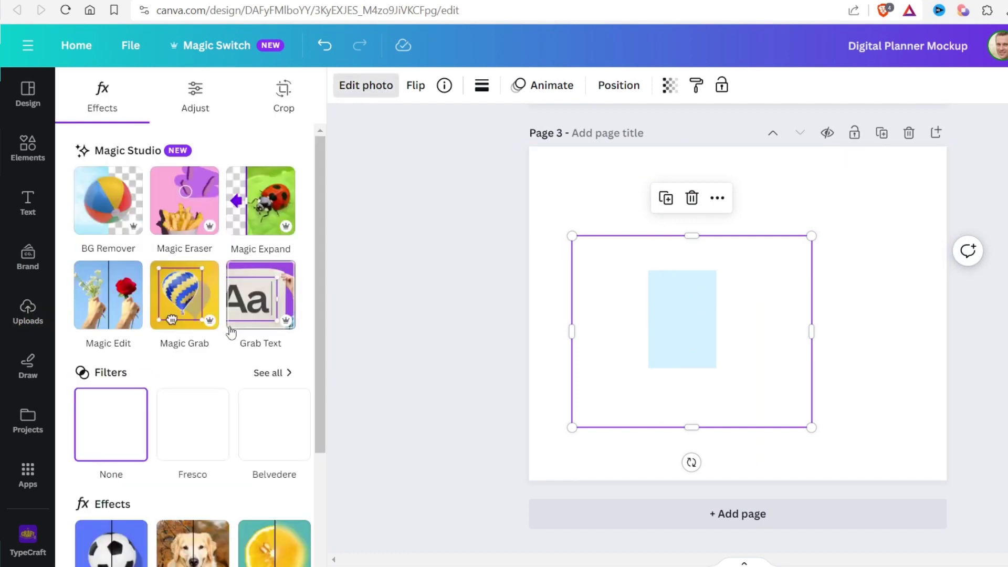
scroll(137, 410, "down", 3)
left_click(126, 414)
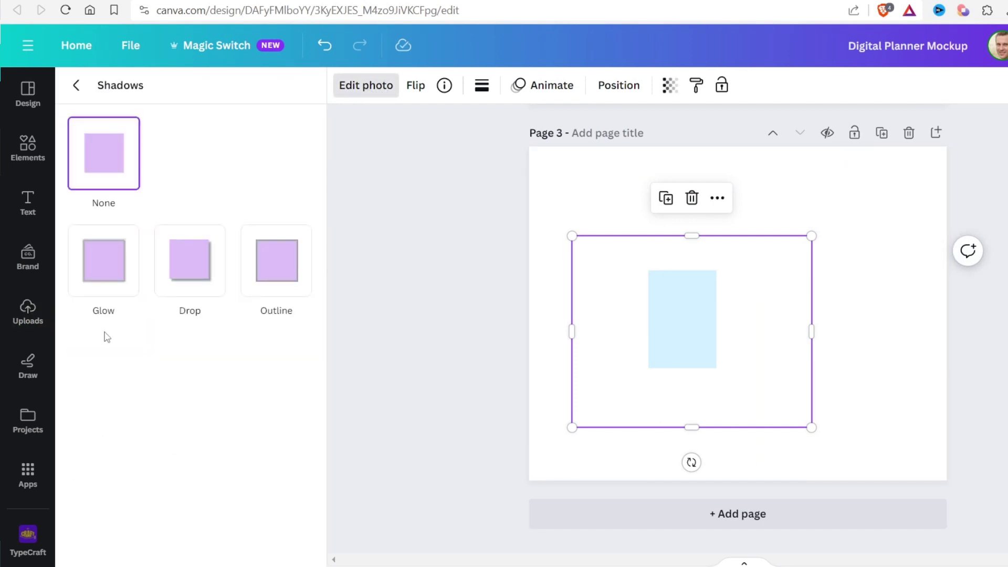
left_click(180, 276)
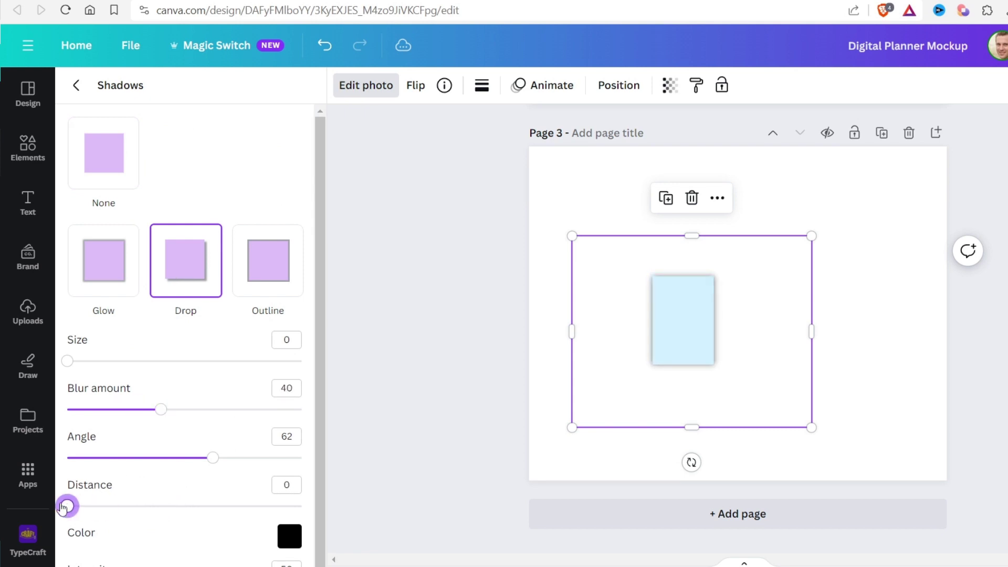
left_click_drag(213, 457, 135, 457)
left_click(721, 317)
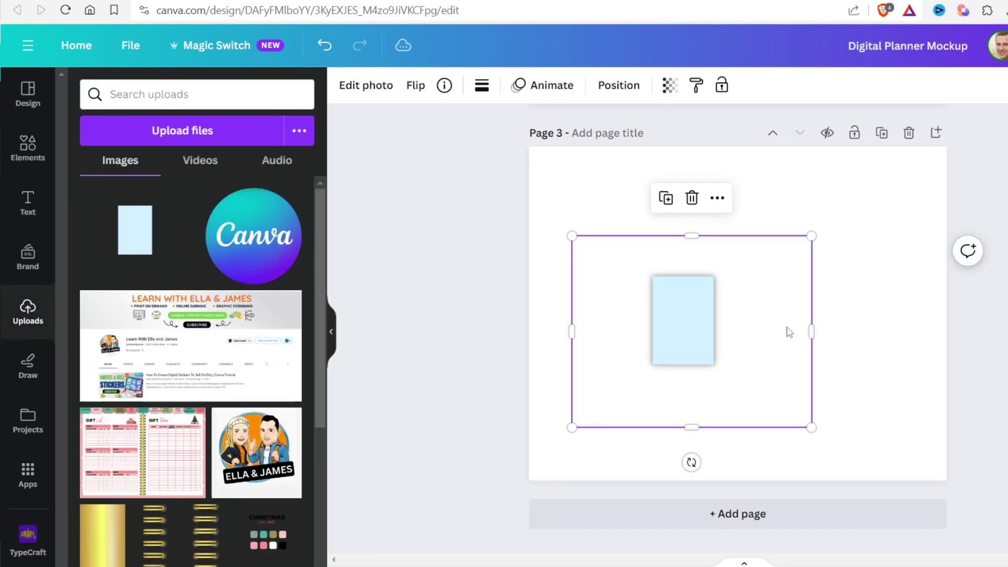
Crop the empty margins on all sides of the shadowed rectangle image closer to the rectangle
left_click_drag(812, 331, 729, 334)
left_click_drag(573, 331, 633, 331)
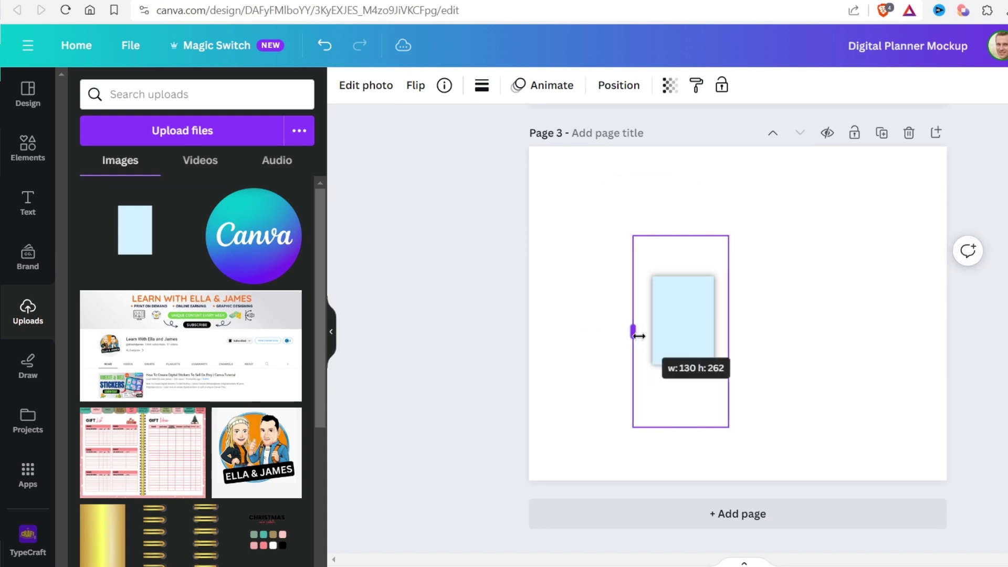
left_click_drag(687, 257, 686, 260)
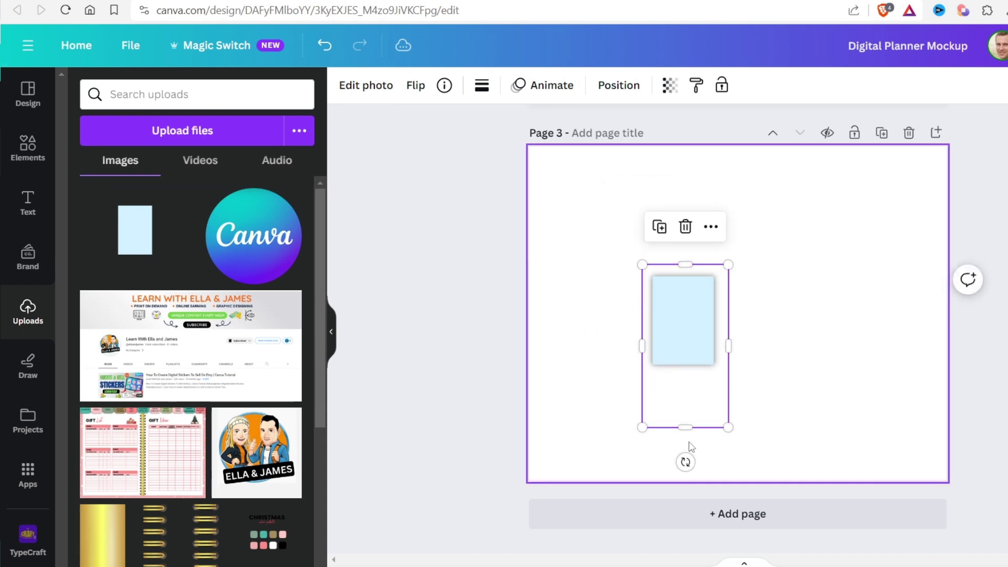
left_click_drag(686, 383, 685, 380)
left_click(846, 326)
Copy the tilted planner frame from page 2 onto page 3 and enlarge the shadowed rectangle image
scroll(845, 326, "up", 3)
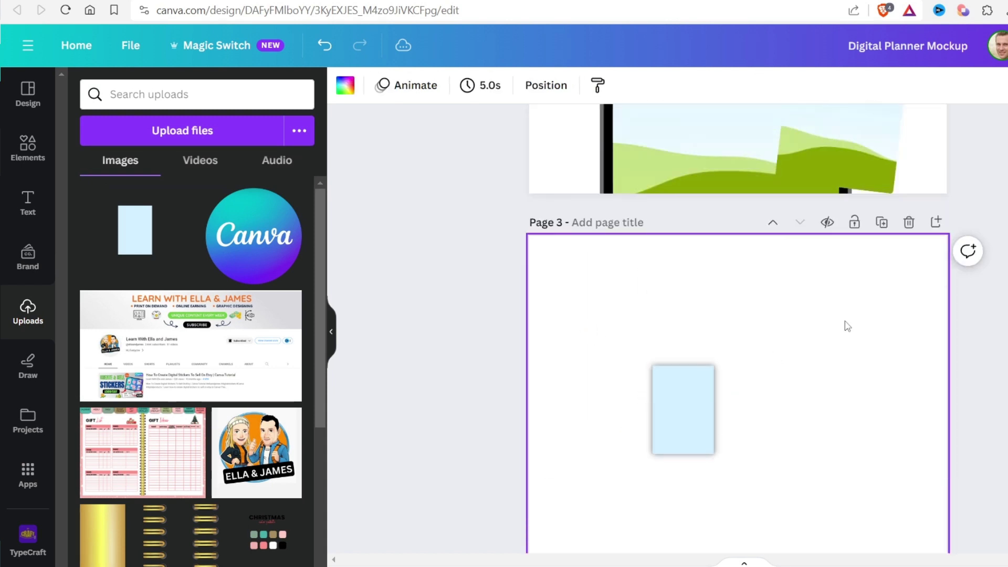
left_click(829, 219)
scroll(815, 425, "down", 1)
key("ctrl+v")
left_click(709, 426)
left_click_drag(643, 340, 540, 203)
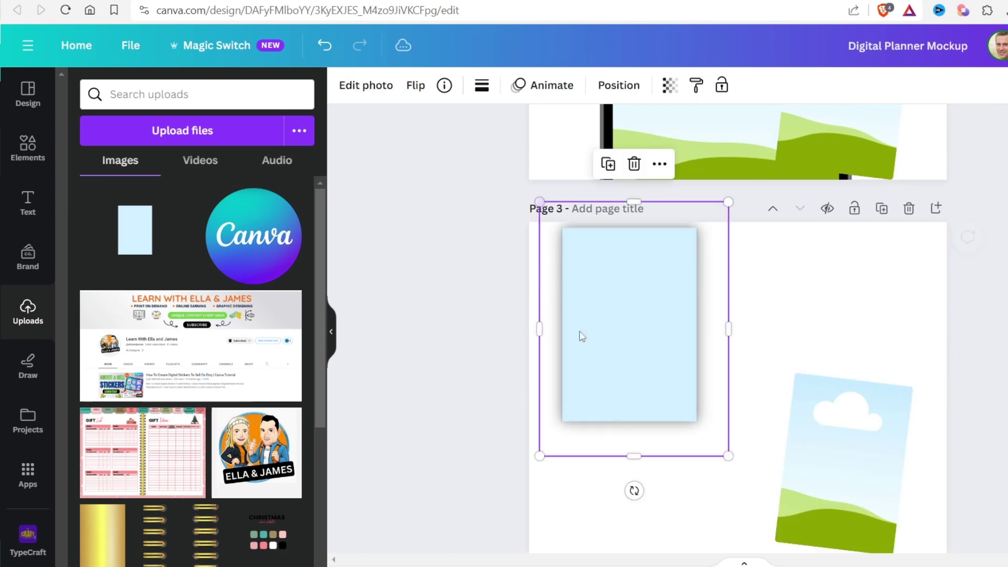
Reposition the shadowed rectangle, straighten the planner frame, and resize the frame to cover the rectangle exactly
left_click_drag(581, 334, 634, 388)
left_click(882, 432)
left_click_drag(882, 432, 846, 346)
left_click_drag(793, 486, 807, 493)
left_click_drag(799, 382, 662, 372)
left_click_drag(734, 451, 749, 476)
Group the planner frame with the shadowed rectangle on page 3
left_click(772, 491)
left_click(713, 436)
key("ctrl+a")
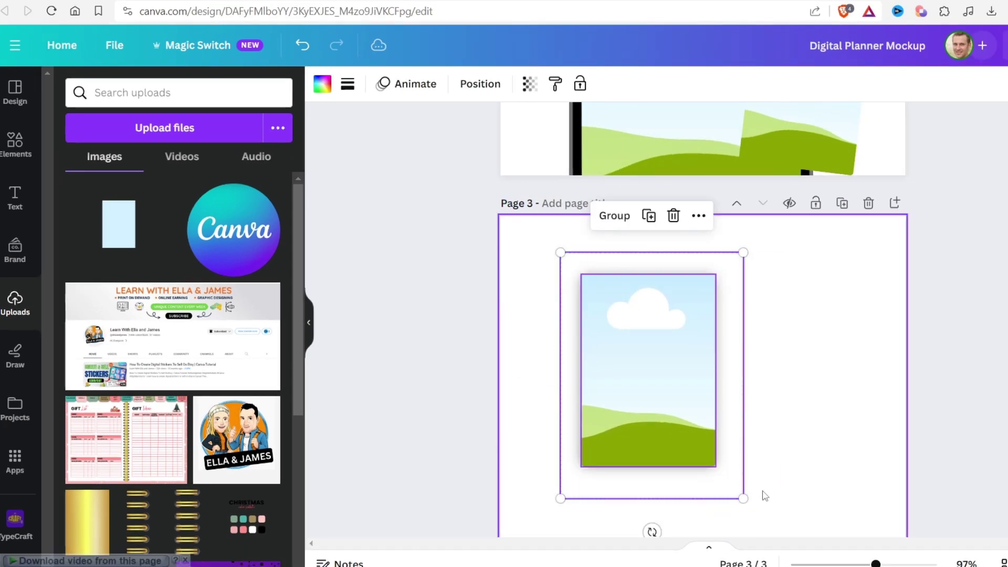
key("ctrl+g")
Delete the old tilted frame from page 2 and move the grouped shadowed frame over the tablet's lower corner there
left_click(825, 411)
scroll(823, 381, "down", 3)
left_click(772, 210)
key("Delete")
left_click_drag(674, 397, 767, 222)
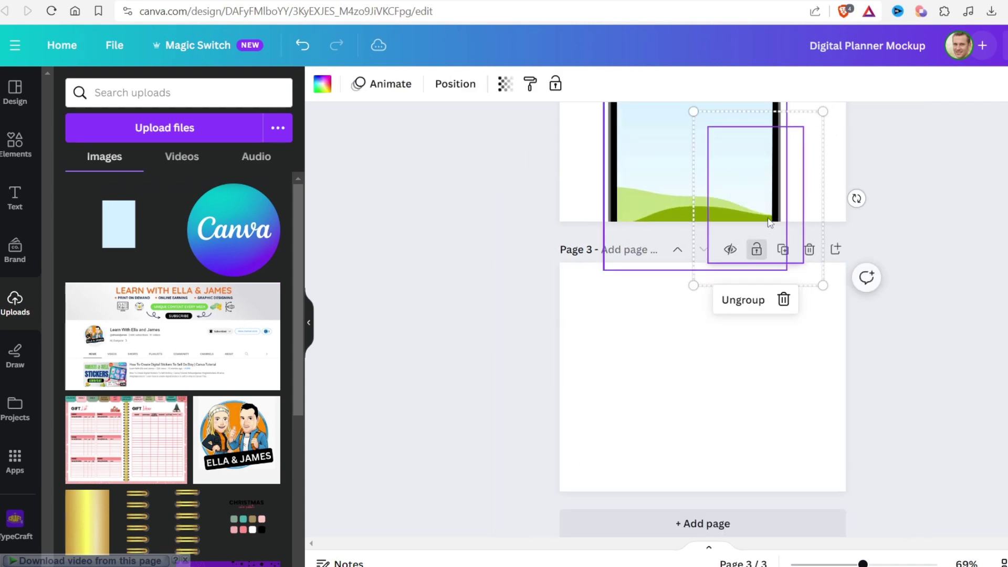
Try moving the planner frame off its shadowed rectangle inside the group, and undo the move
scroll(794, 468, "up", 3)
left_click(797, 391)
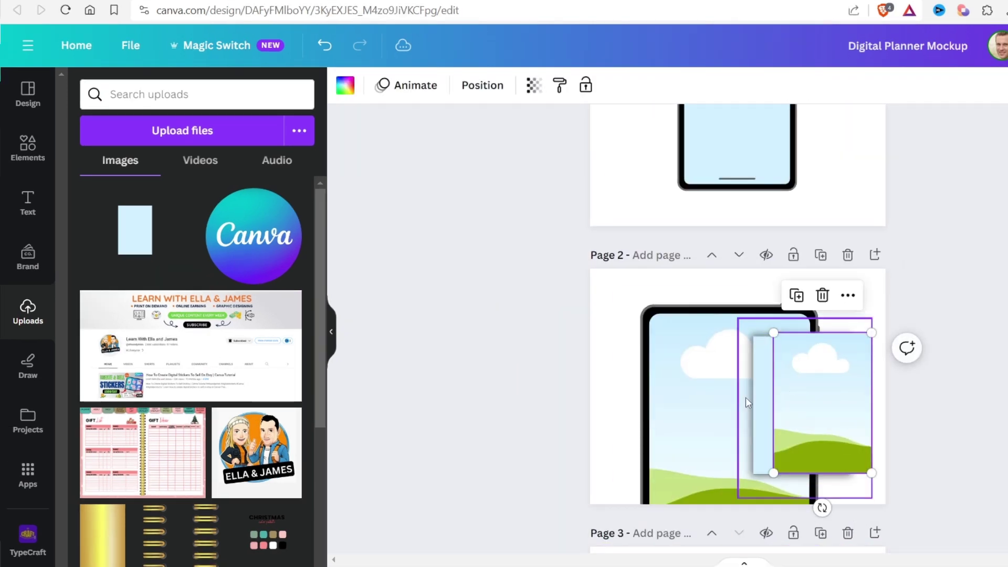
key("ctrl+z")
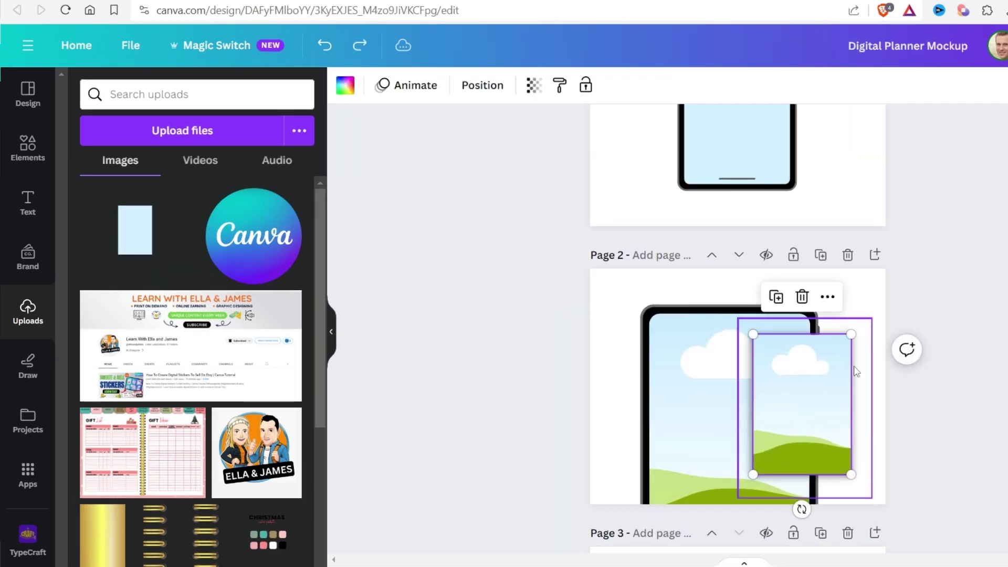
Rotate the grouped shadowed planner frame overlapping the tablet on page 2
scroll(818, 297, "down", 3)
left_click(803, 307)
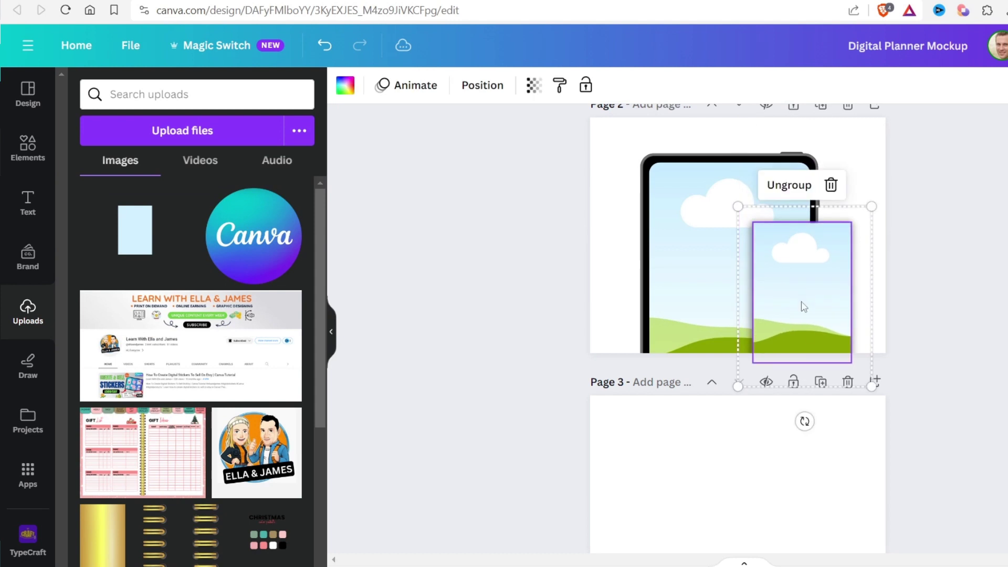
left_click_drag(804, 420, 871, 344)
scroll(821, 428, "up", 3)
key("Delete")
mouse_move(843, 449)
left_mouse_down()
mouse_move(834, 416)
mouse_move(843, 449)
left_mouse_up()
left_click_drag(908, 349, 923, 328)
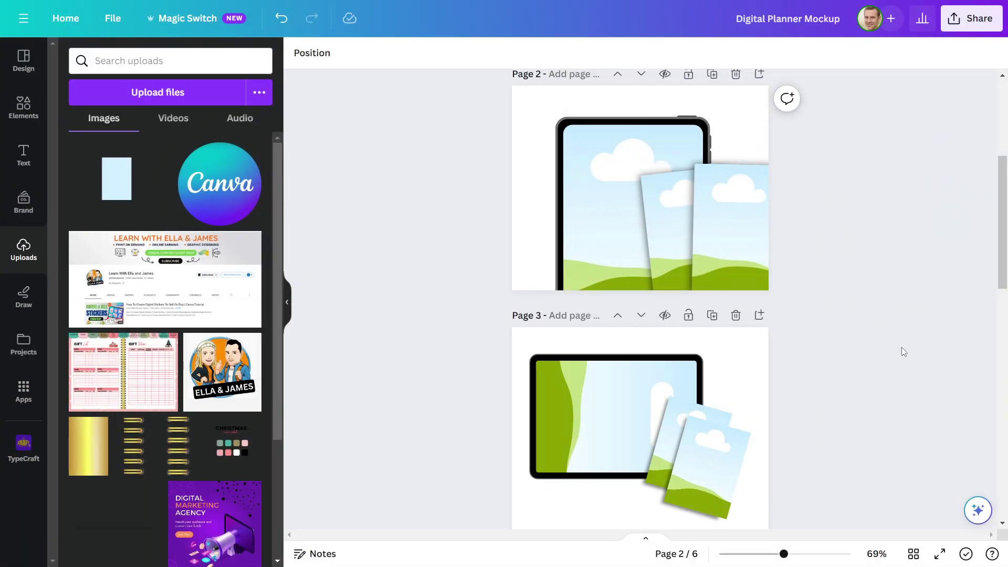
Review the tablet and planner page mockup layouts on pages 3 to 6
scroll(872, 290, "down", 5)
scroll(634, 238, "down", 5)
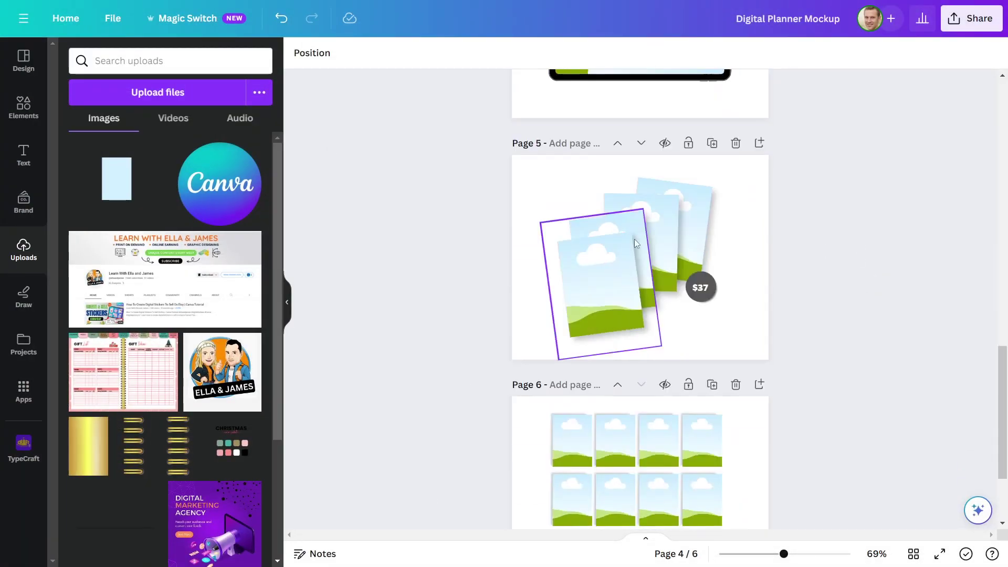
scroll(740, 266, "down", 3)
scroll(909, 249, "up", 7)
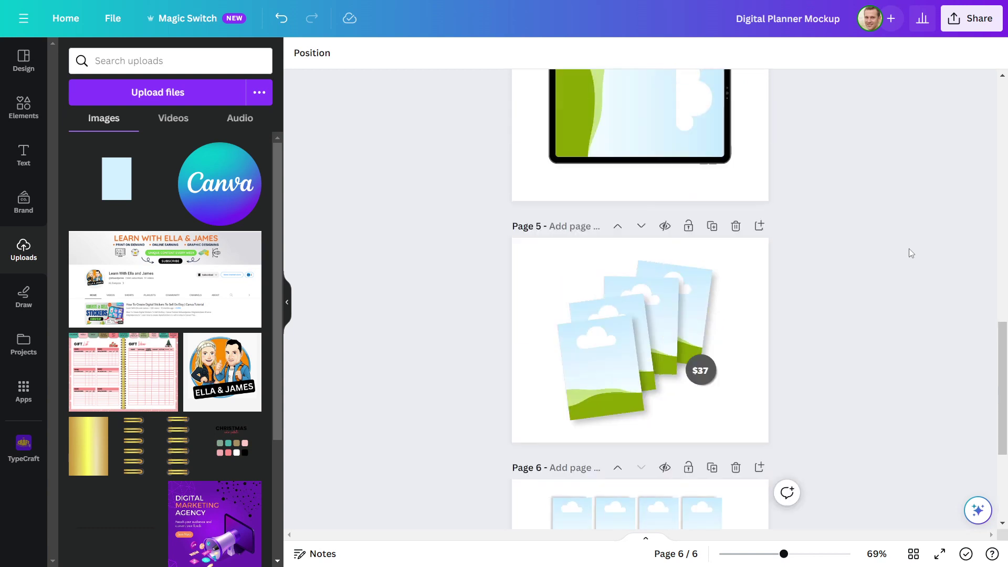